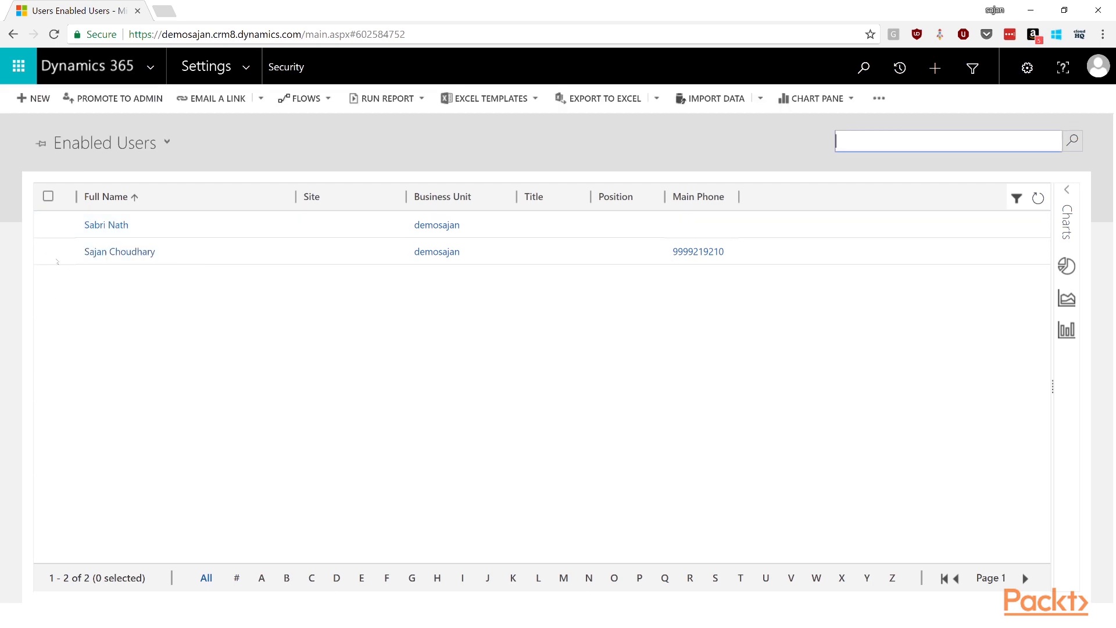
Check the additional commands for the second enabled user and open the Business Management settings.
click(48, 250)
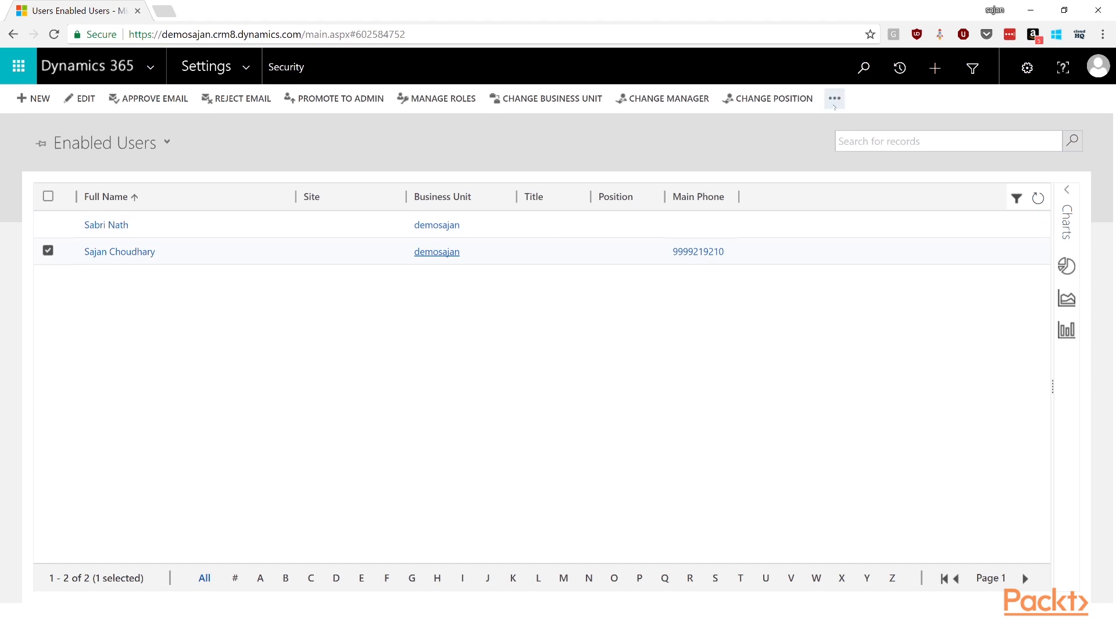
click(835, 99)
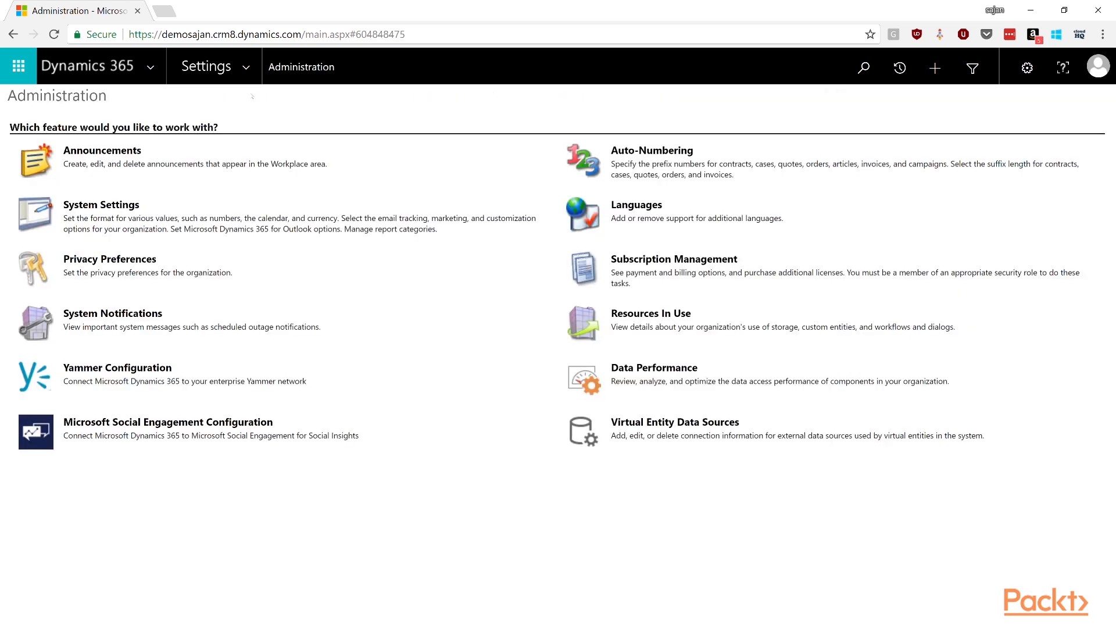
click(247, 68)
click(152, 217)
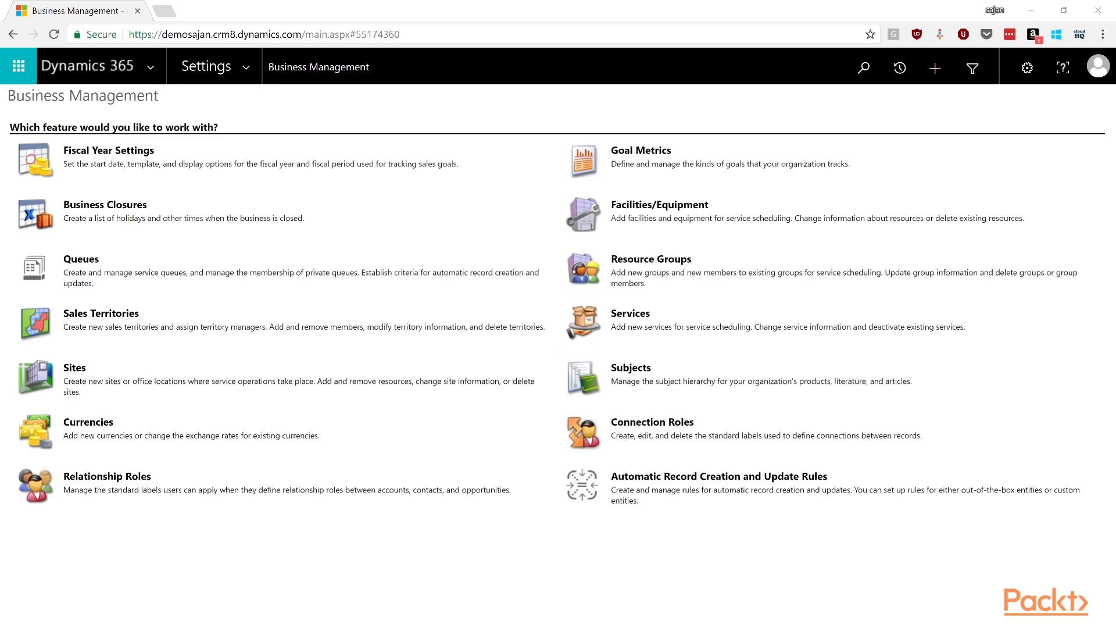
Create a work hours template named "Sample Default" in the Resource Scheduling area.
click(247, 67)
click(806, 122)
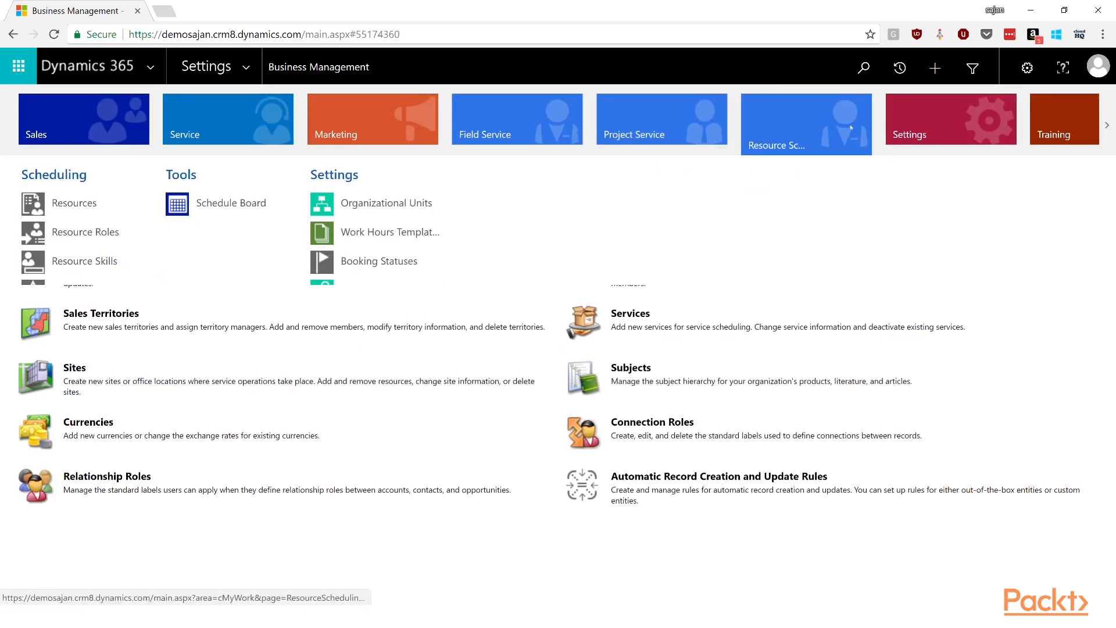
click(386, 224)
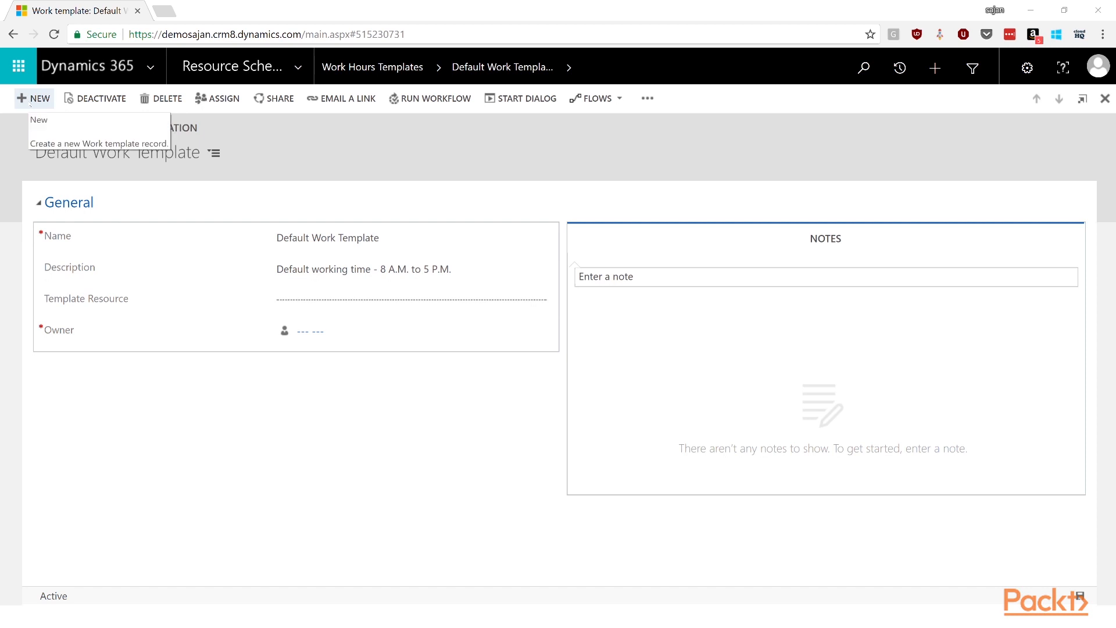
click(31, 103)
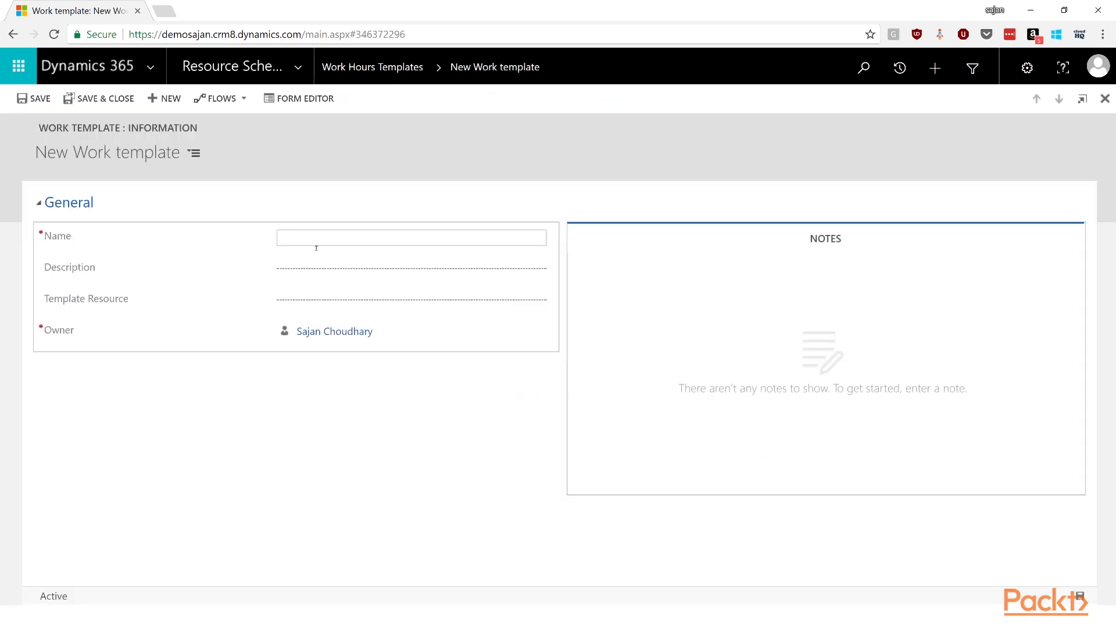
click(341, 247)
text(Sample Default)
key(Tab)
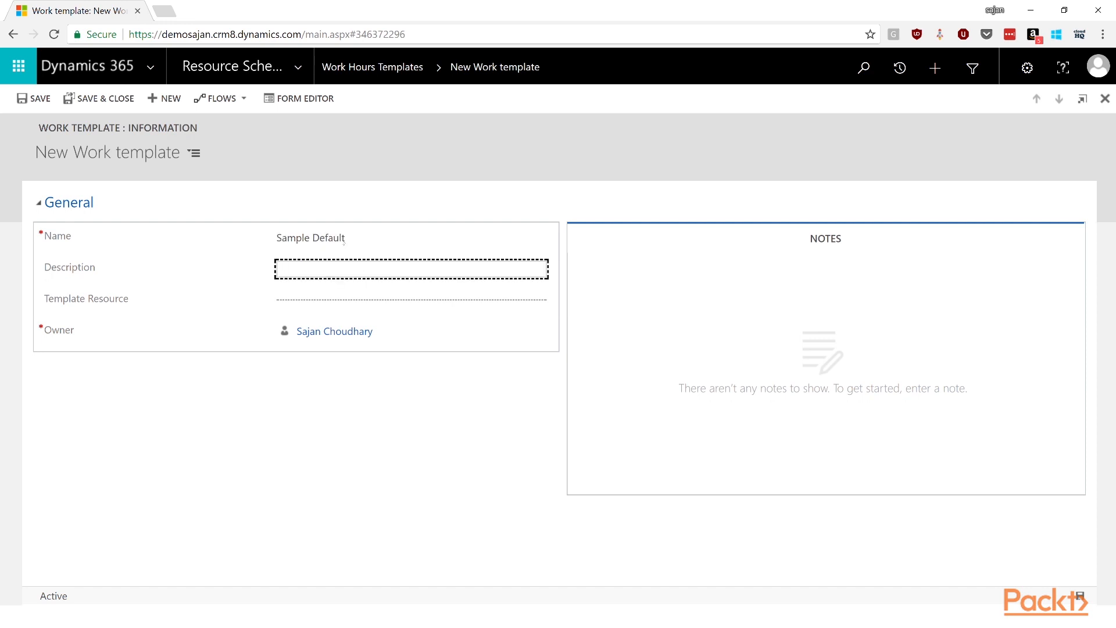
Set the work template's Template Resource to Generic Resource and save the record.
click(495, 304)
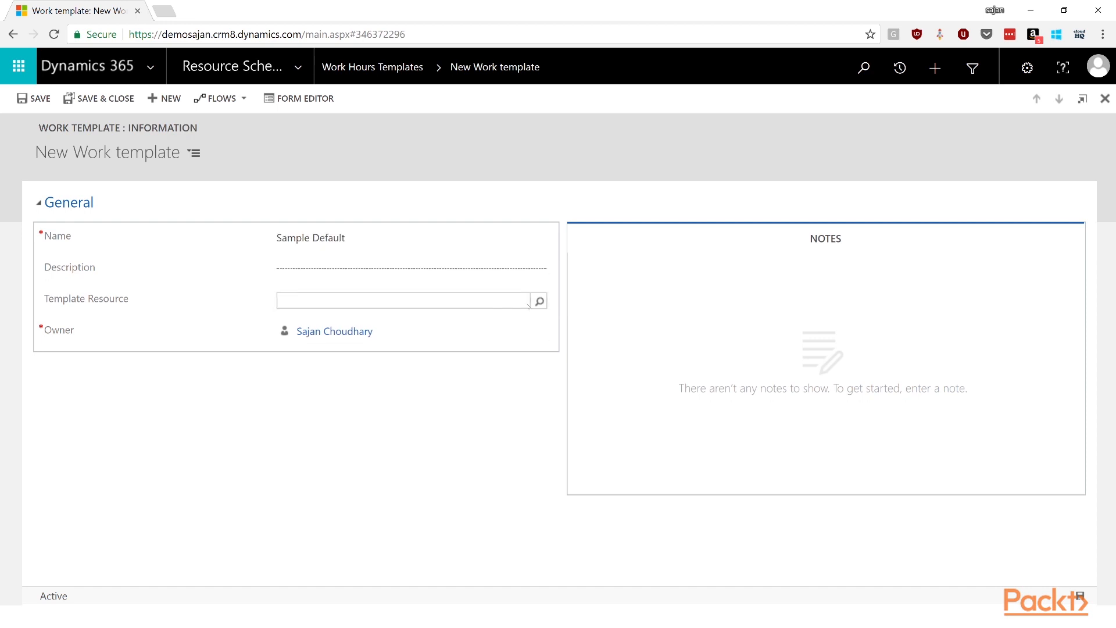
click(540, 301)
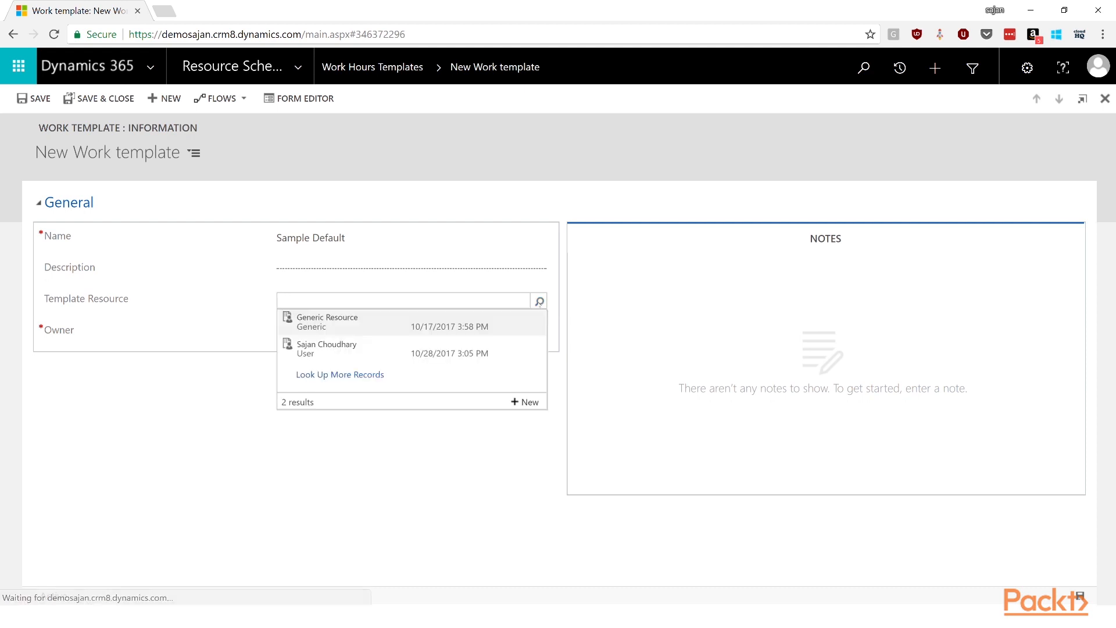
click(375, 329)
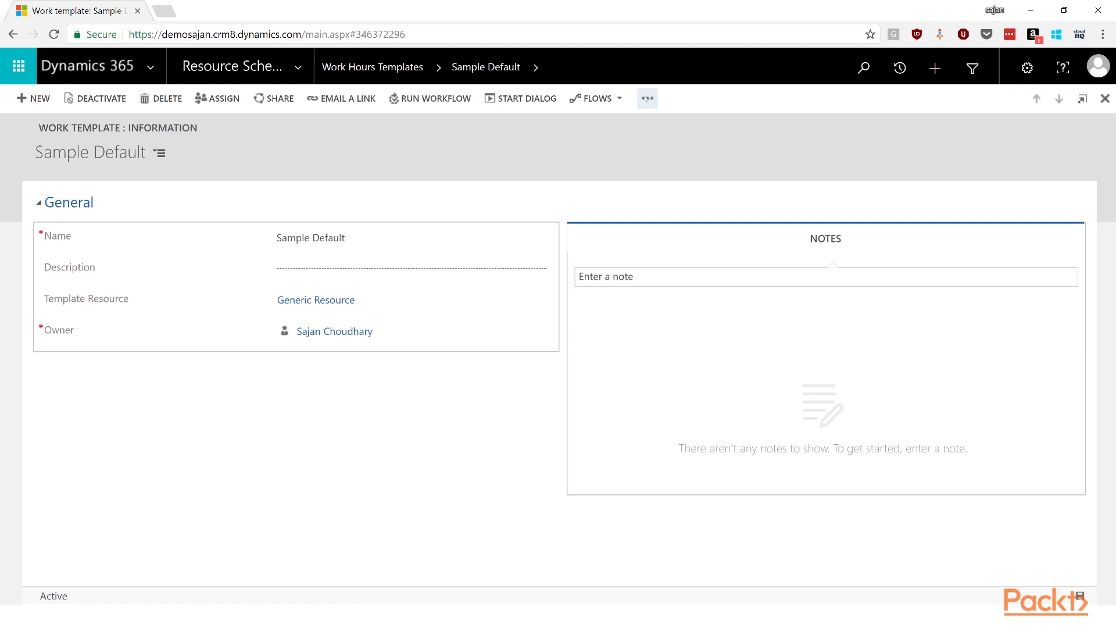
Check the additional commands and form options of the Sample Default template and return to the work hours templates list.
click(647, 98)
click(599, 151)
click(158, 153)
click(278, 151)
click(372, 66)
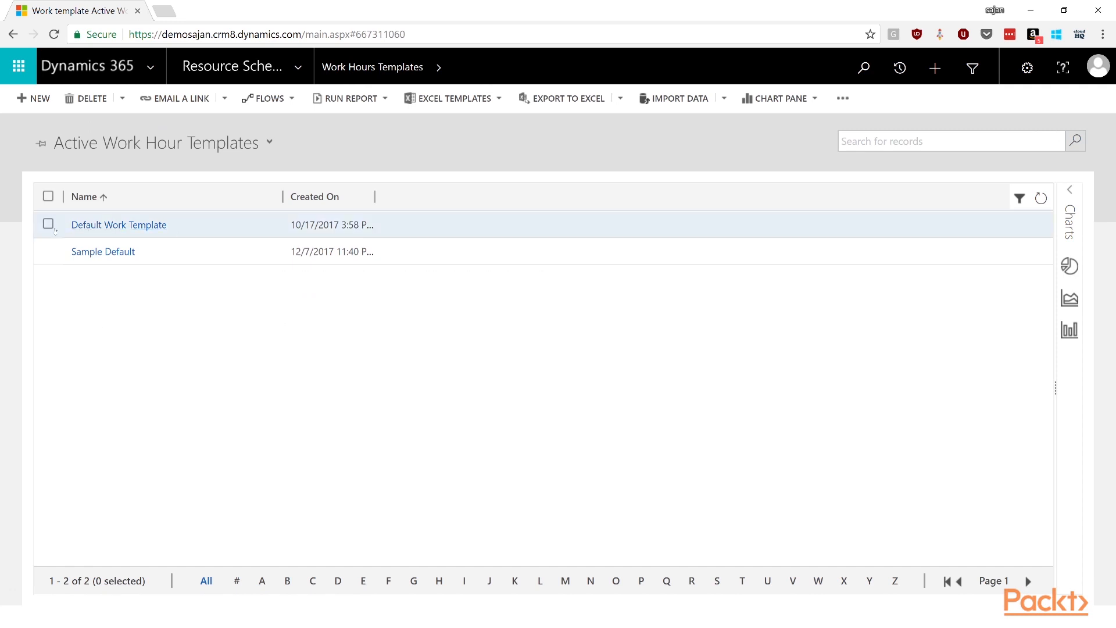
Select the Default Work Template and check which additional commands are available for it.
click(47, 224)
click(642, 98)
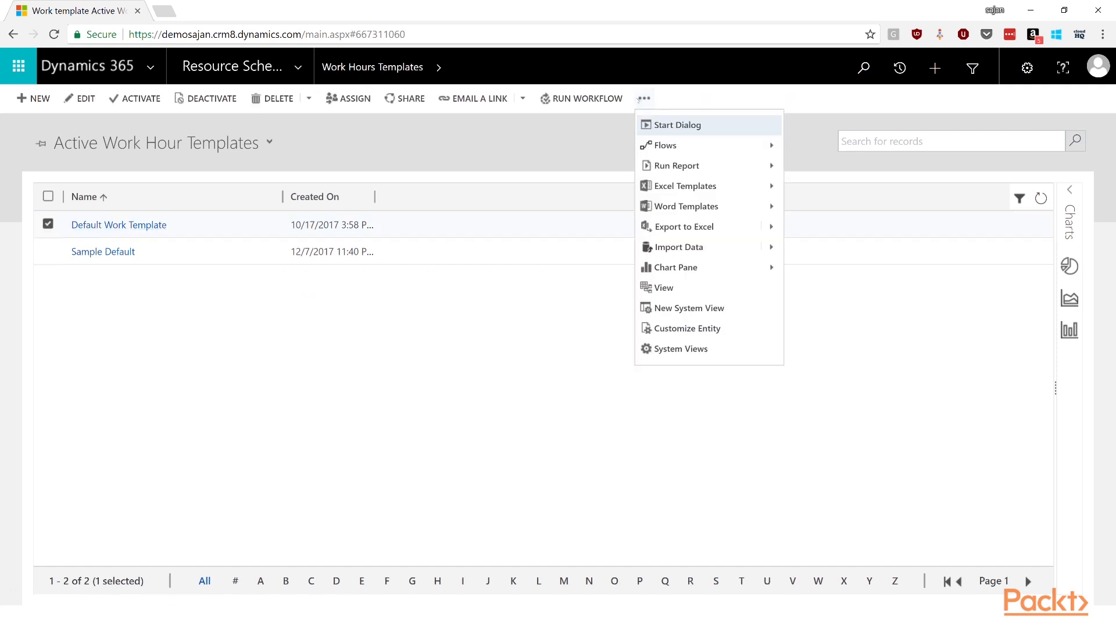
click(572, 345)
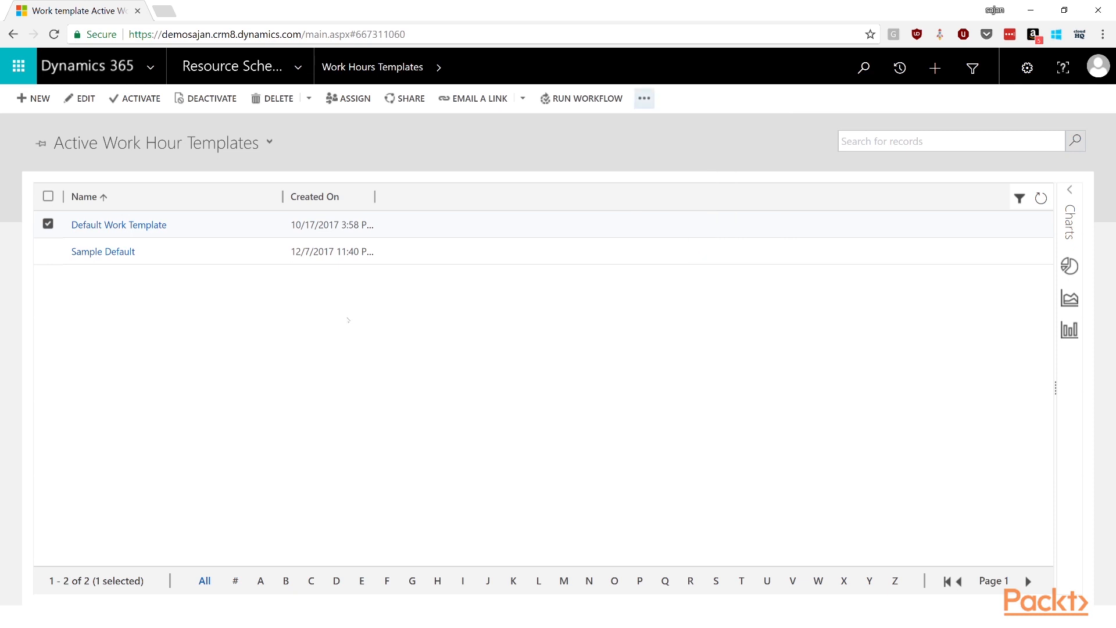
Open the Generic Resource record linked to the Sample Default template and review its sections.
click(103, 252)
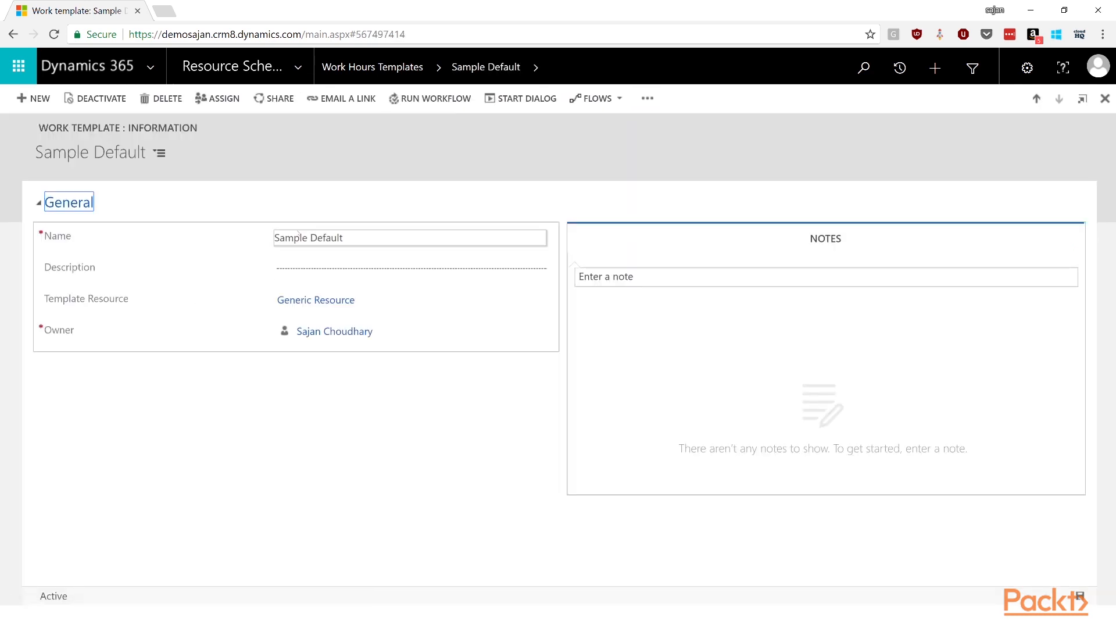
click(315, 301)
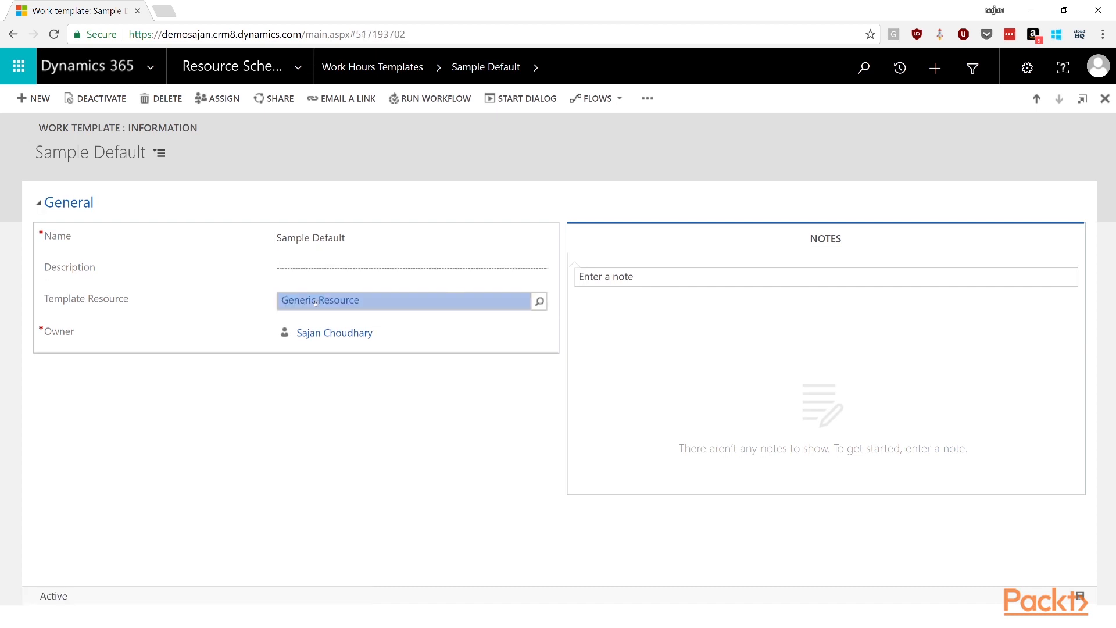
click(342, 305)
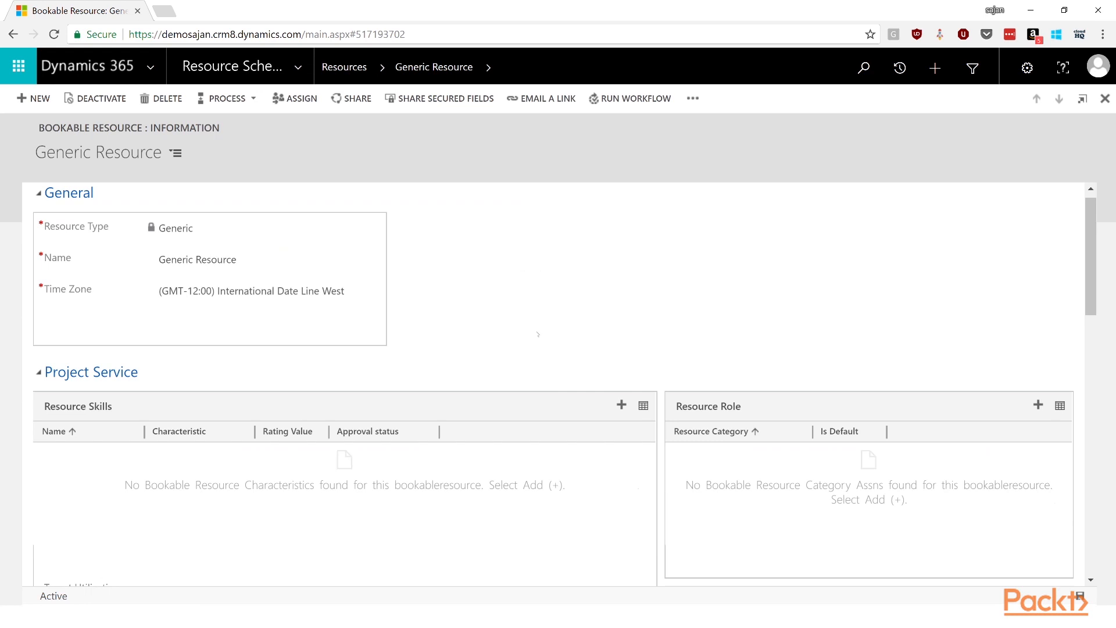
scroll(425, 304, down, 4)
scroll(537, 350, up, 4)
scroll(536, 349, down, 6)
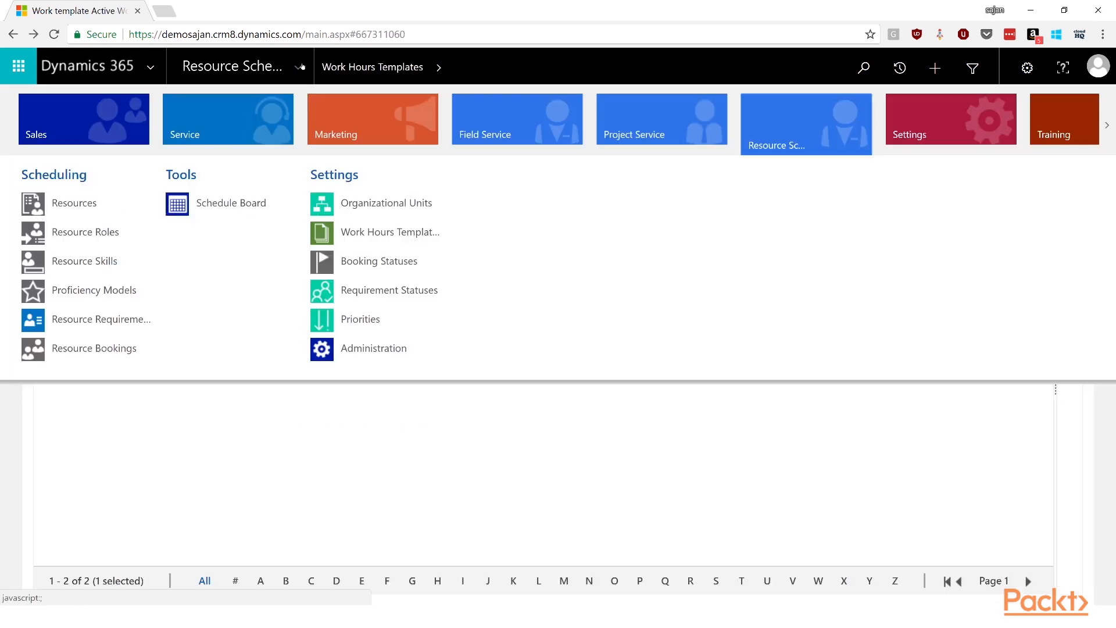
Open the bookable resources list and inspect the Set Calendar and additional commands for the user-type resource.
click(70, 202)
click(294, 98)
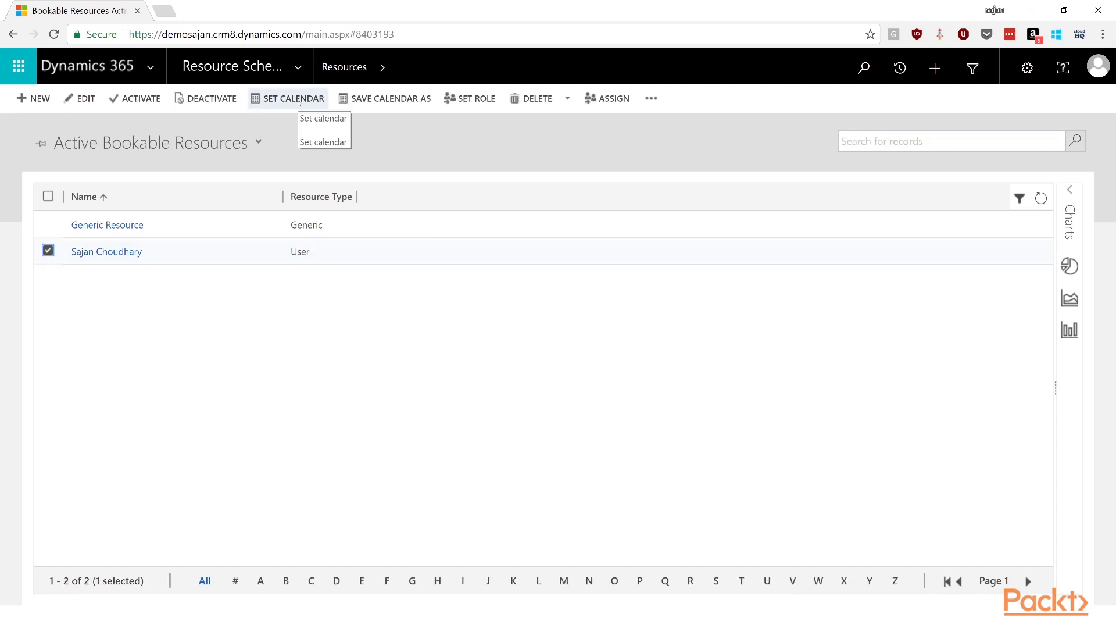
click(319, 117)
click(555, 253)
click(562, 319)
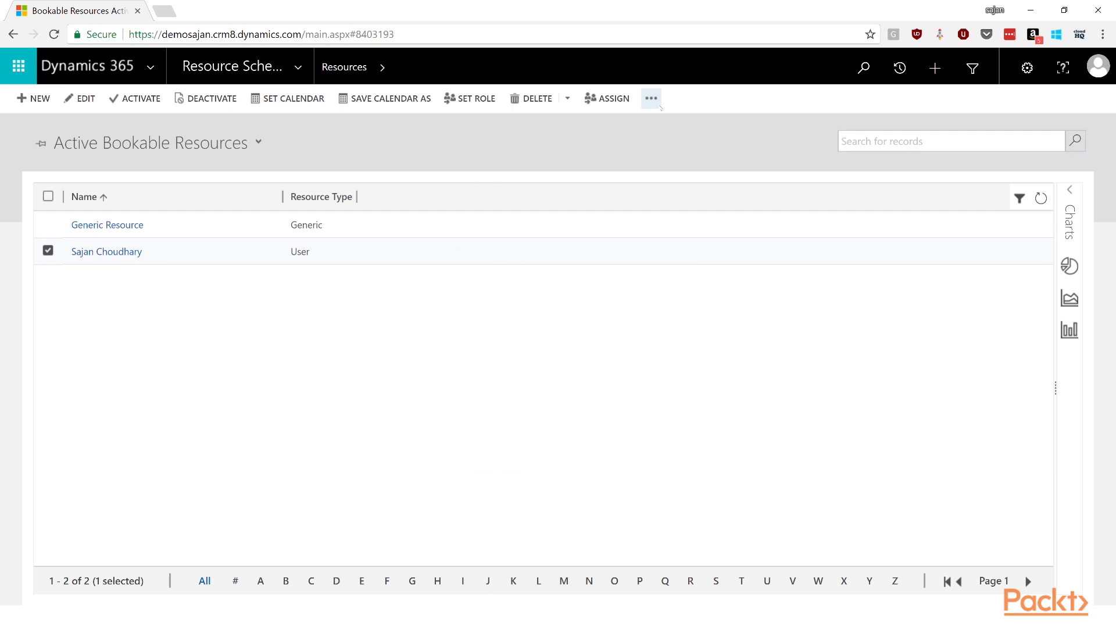
click(651, 98)
Go to the Security settings, open the second enabled user's record and review its details.
click(299, 67)
click(938, 133)
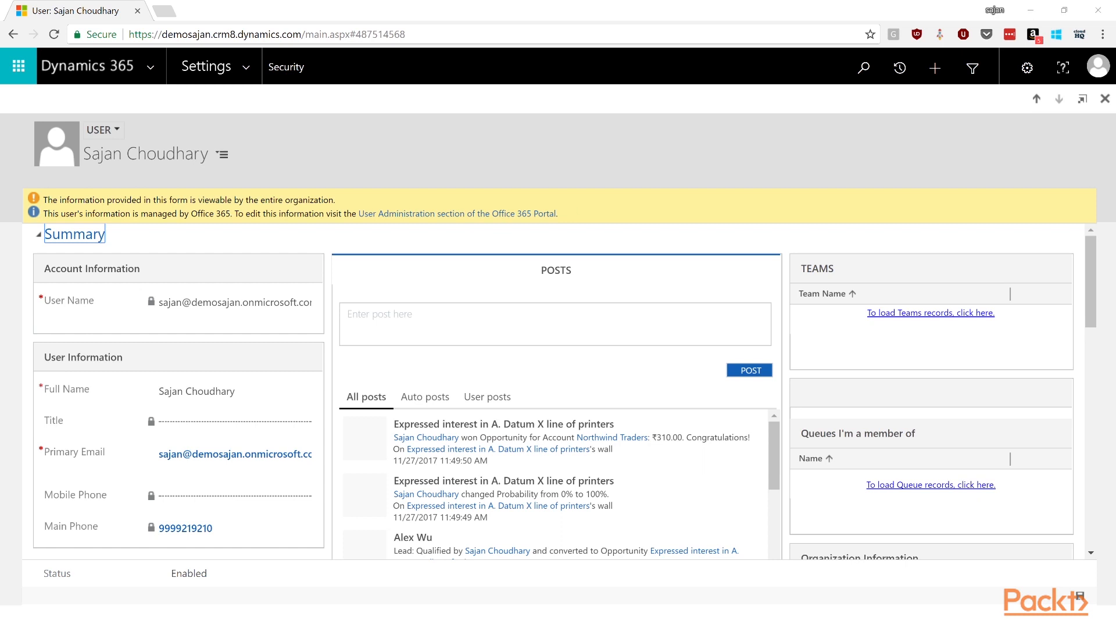
scroll(433, 371, down, 15)
scroll(433, 371, up, 3)
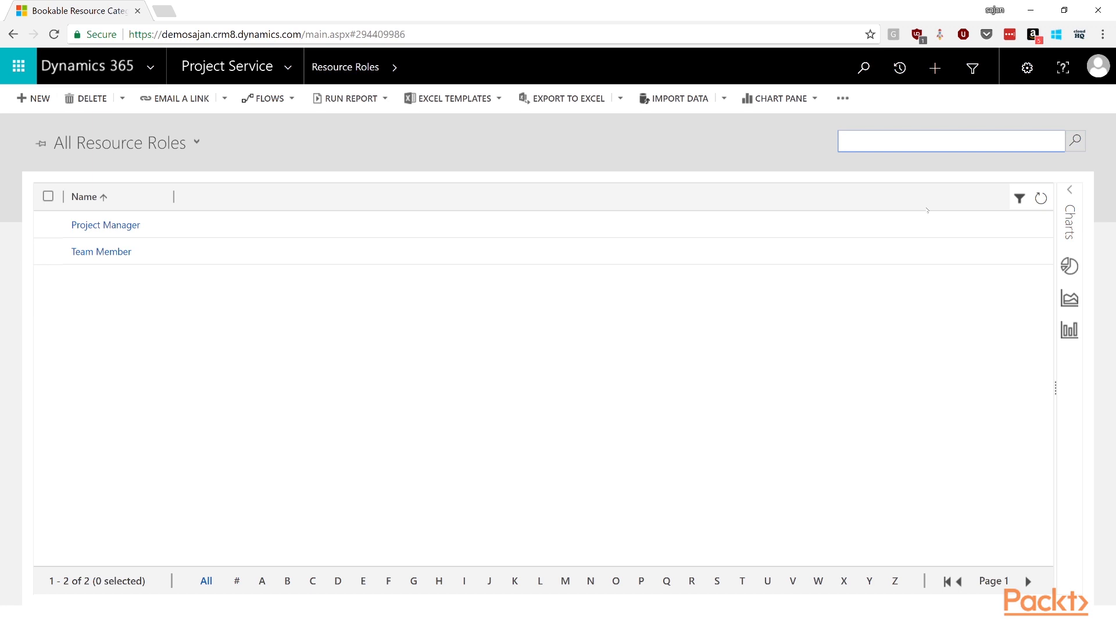
Create a resource role named "CRM Developer" in Project Service with target utilization 80 and billing type Chargeable, and save it.
click(106, 225)
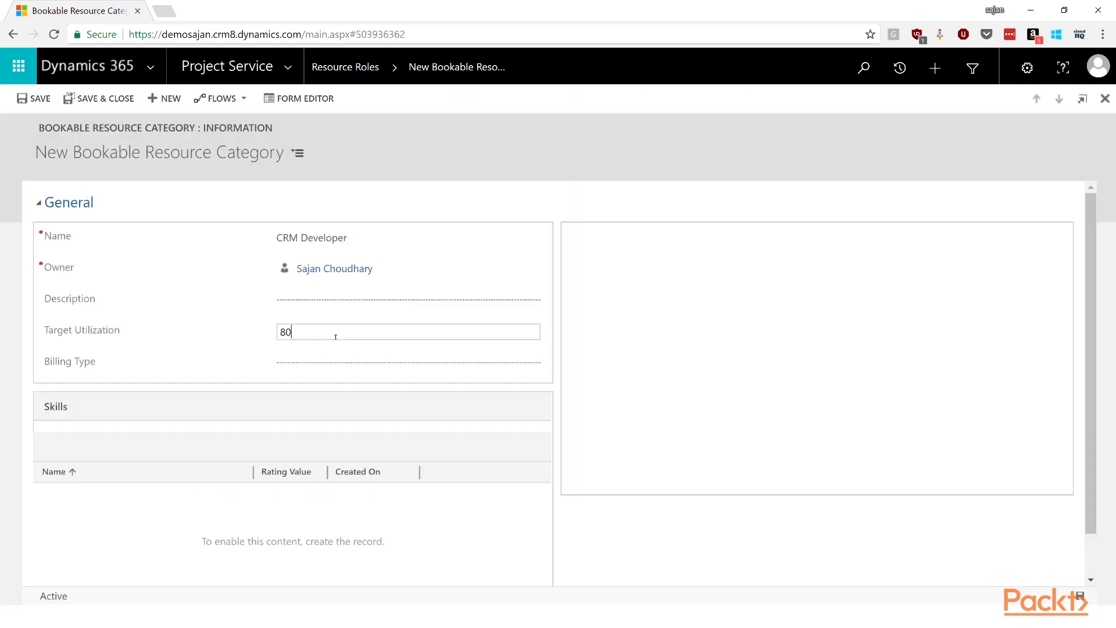
click(341, 360)
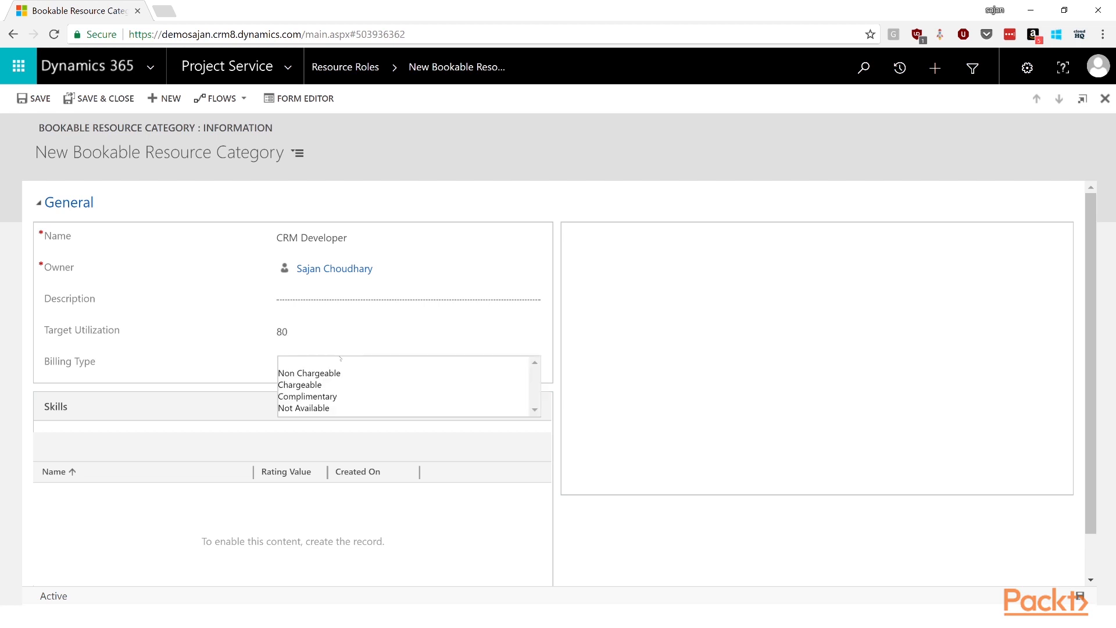
click(321, 385)
key(ctrl+s)
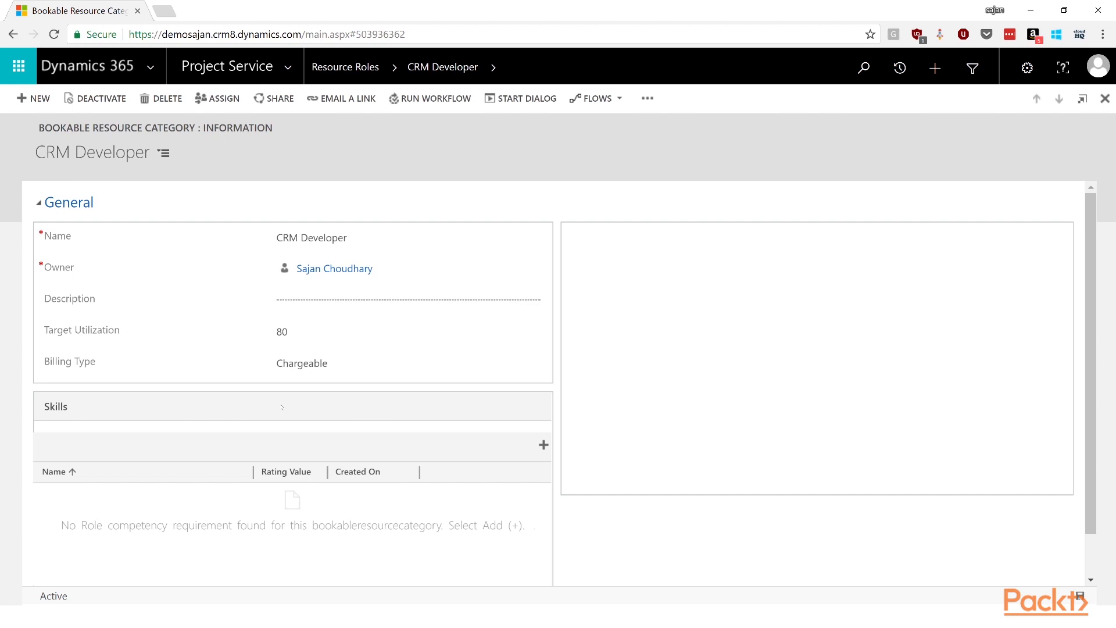
Add a competency requirement to the CRM Developer role and create a new skill for it named "CRM Technical".
scroll(280, 483, down, 1)
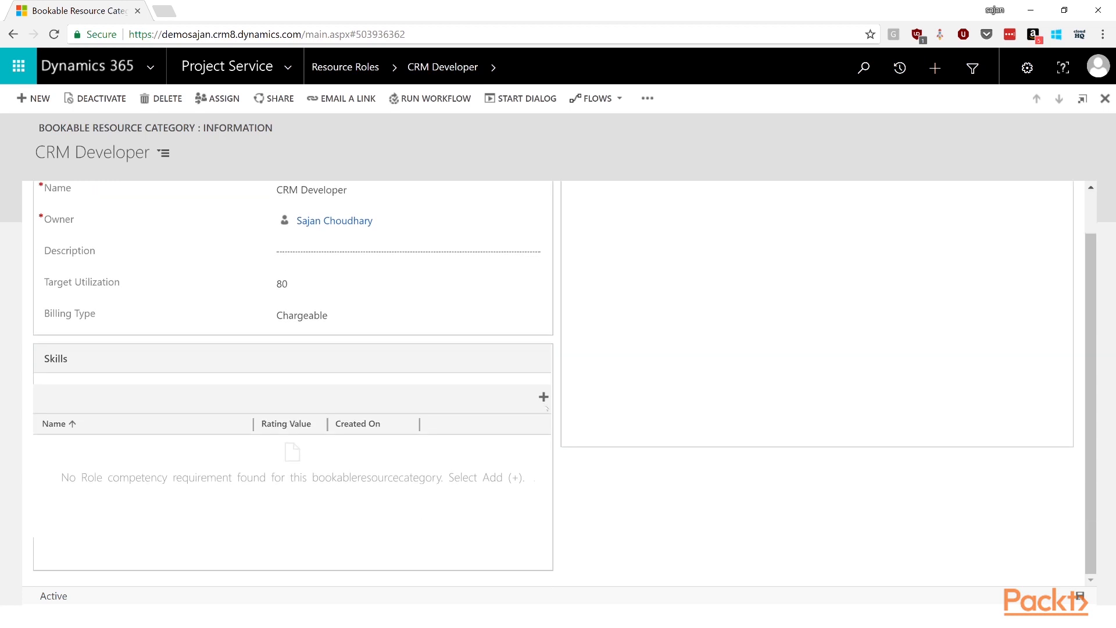
click(544, 398)
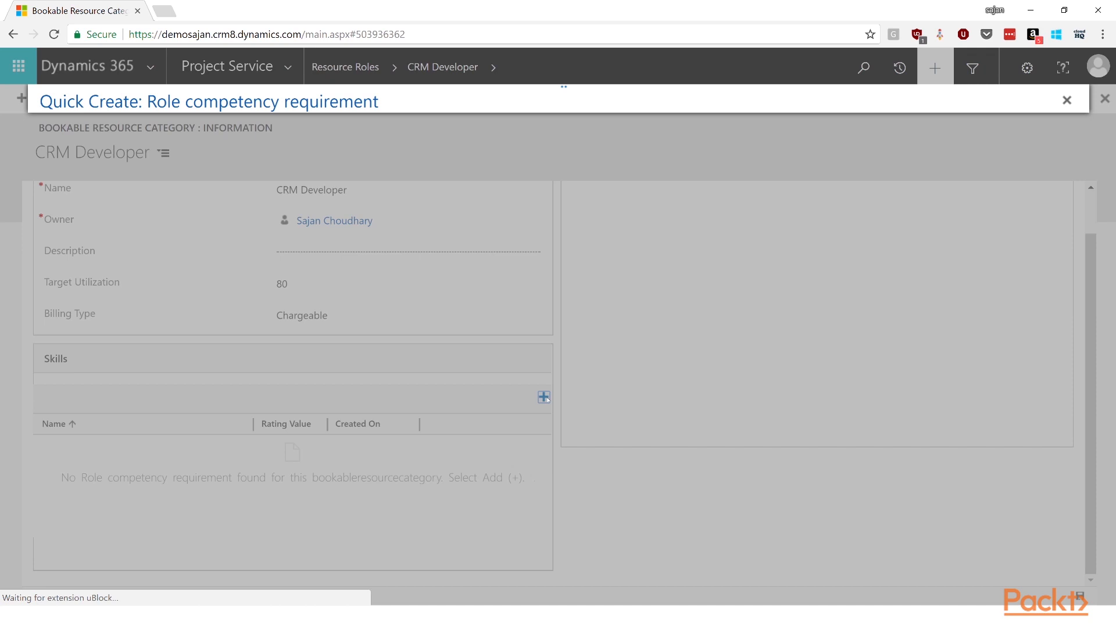
click(349, 205)
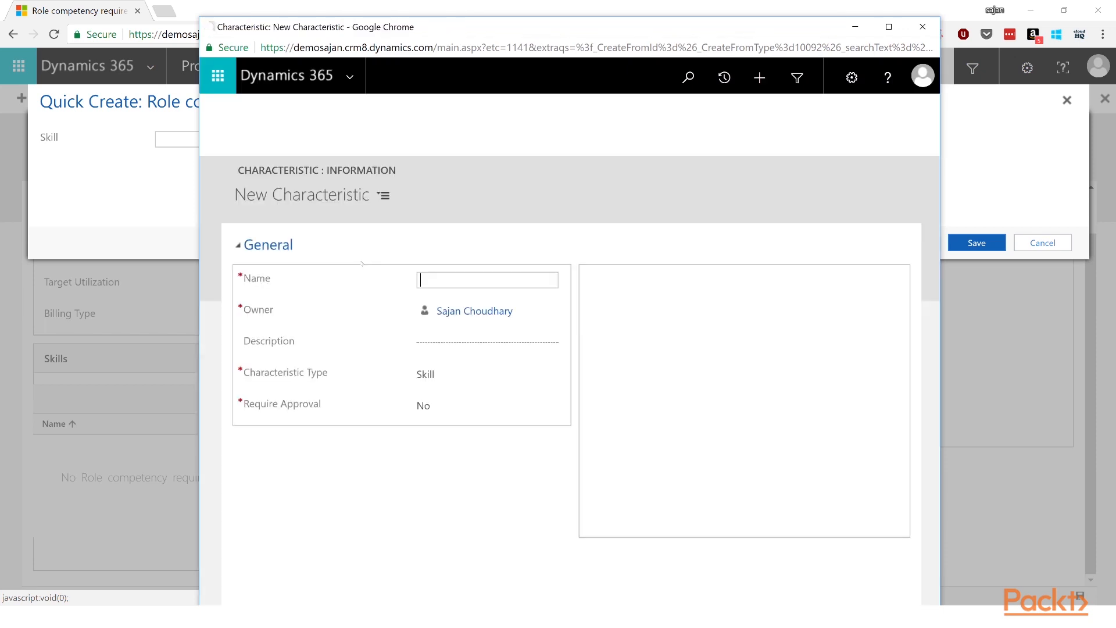
text(C)
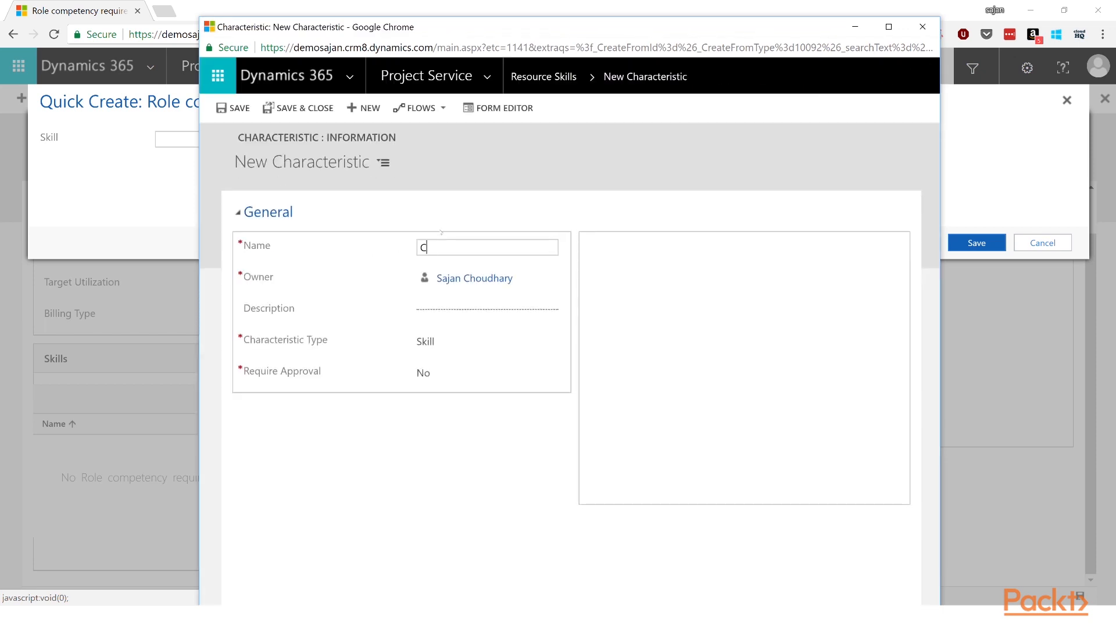
text(RM Technical)
key(Tab)
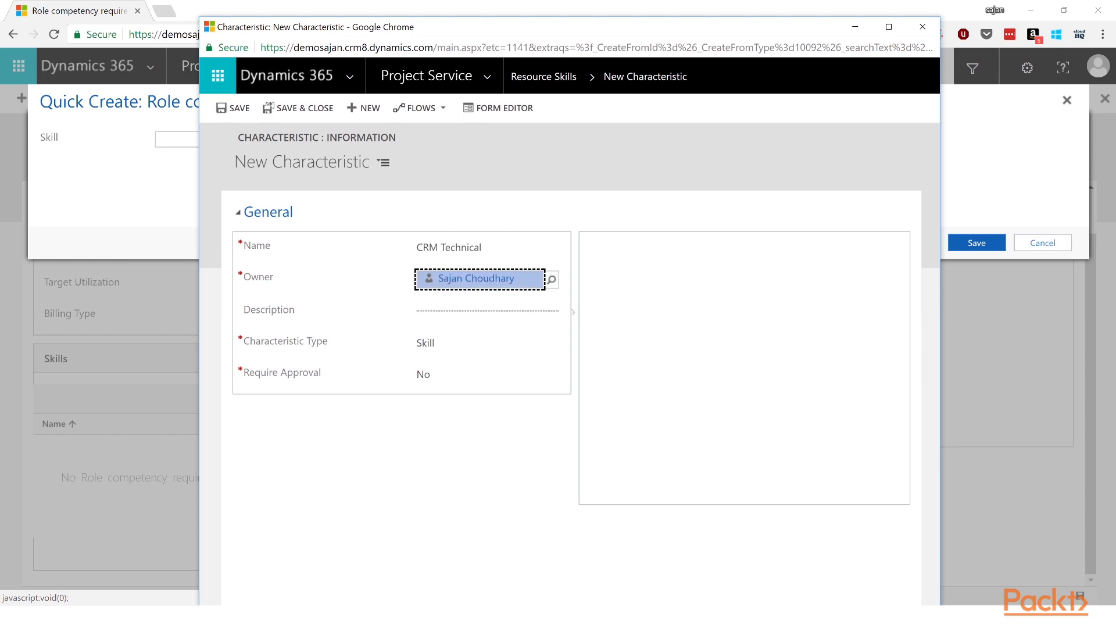
Keep the characteristic type as Skill and Require Approval as No, and save and close the new skill.
click(457, 343)
click(444, 370)
click(444, 370)
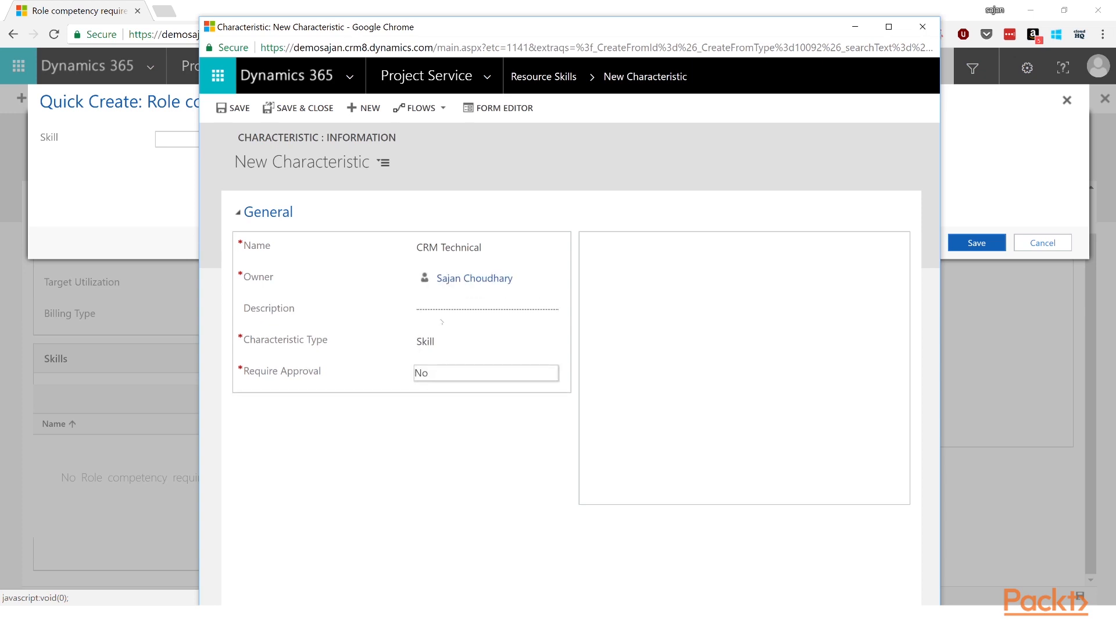
click(330, 111)
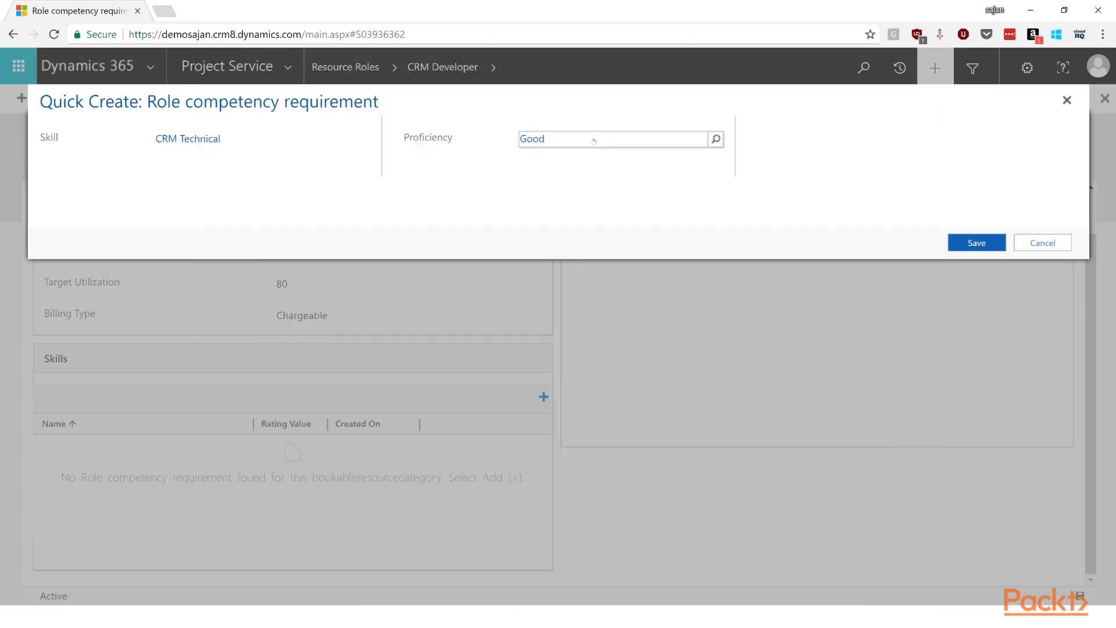
Look up more proficiency ratings, choose Proficient for the CRM Technical skill and save the requirement.
click(657, 116)
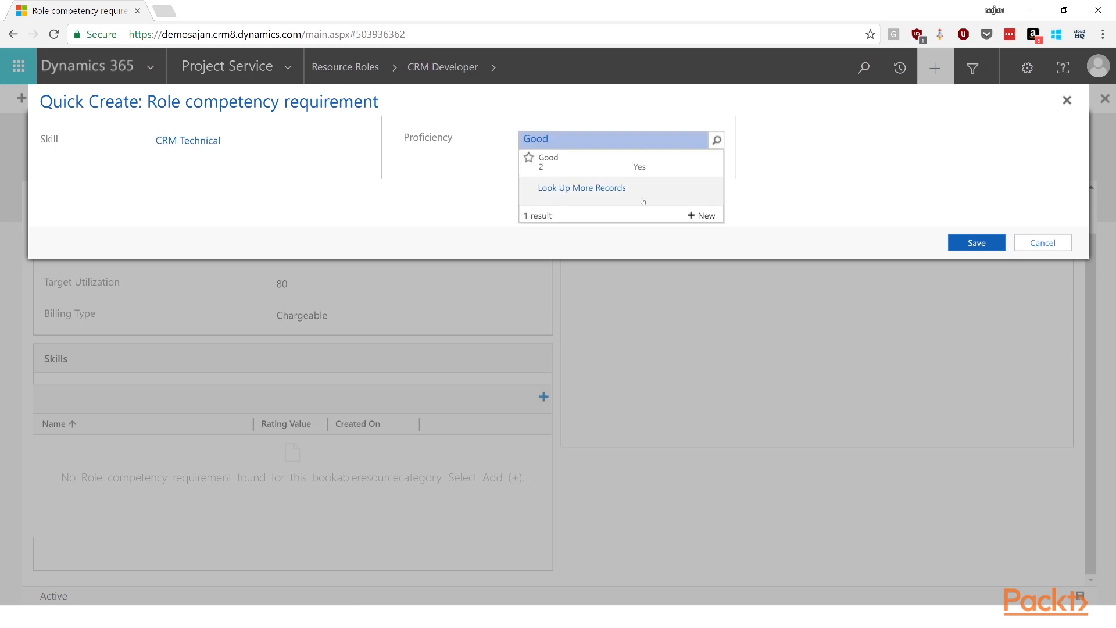
click(643, 200)
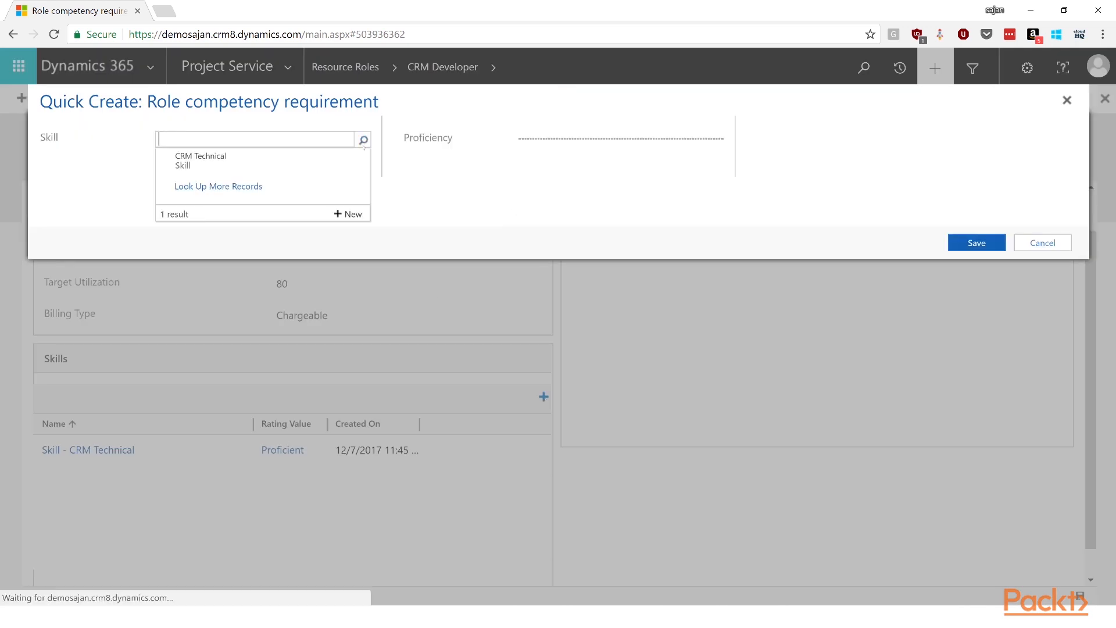
Create a new skill named "Dot Net" for the CRM Developer role and save its requirement with proficiency Good.
click(353, 213)
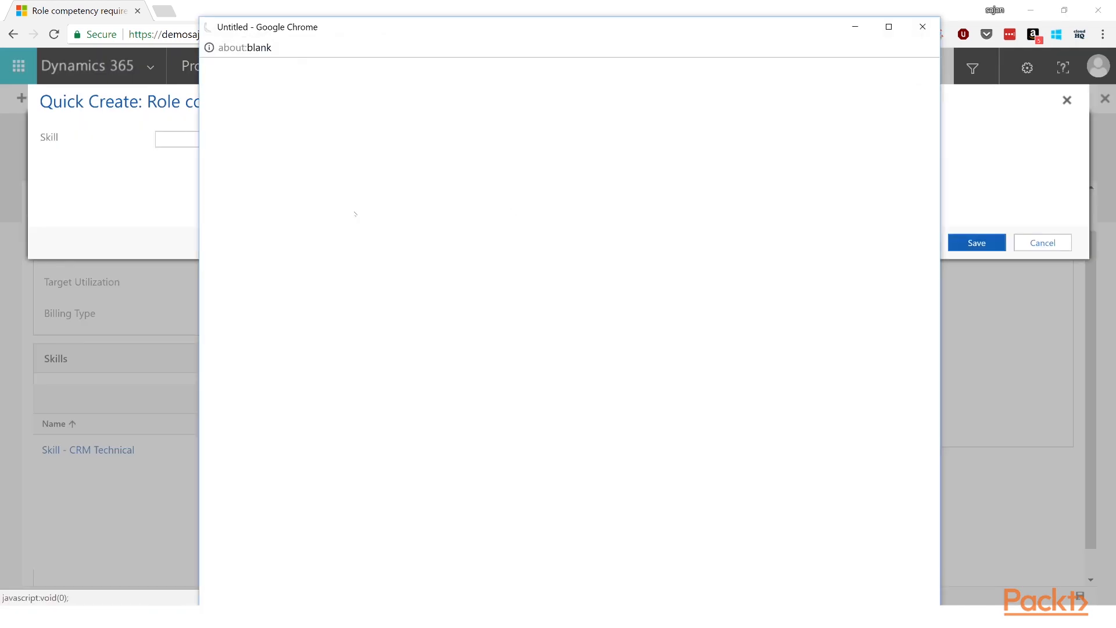
text(Dot Net)
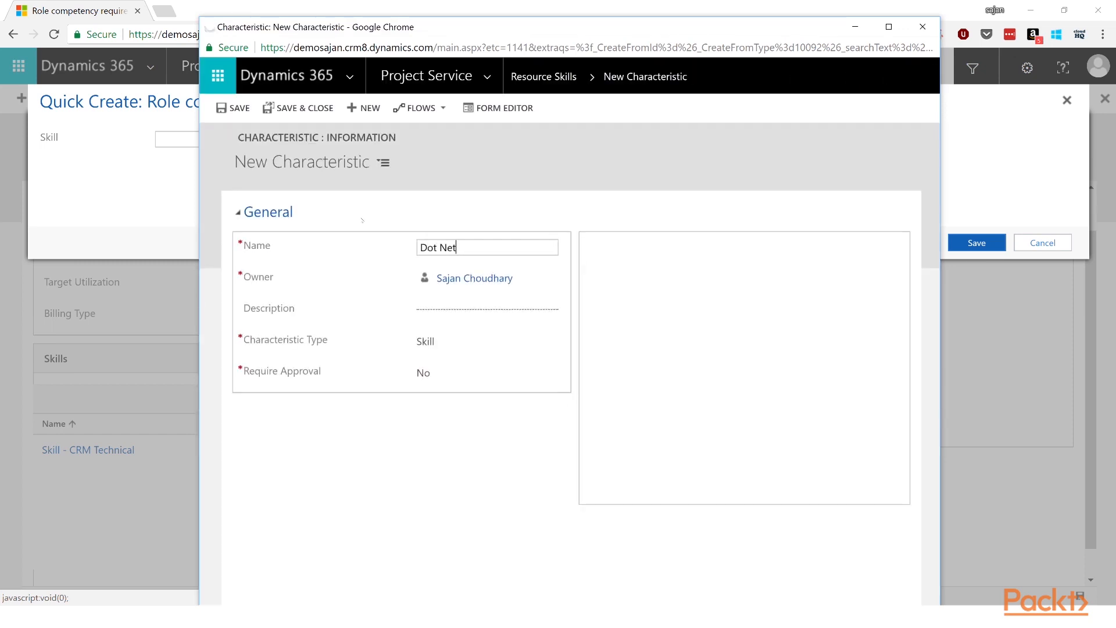
key(ctrl+s)
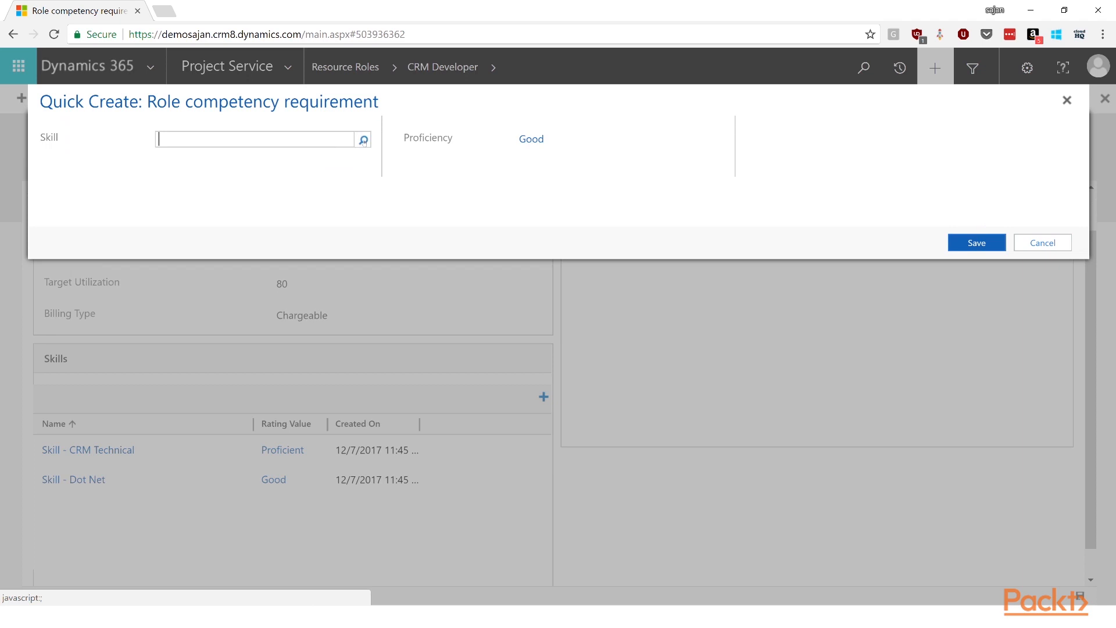
Create a characteristic of type Certification named "MCTS" and save it as a role requirement with proficiency Good.
click(364, 140)
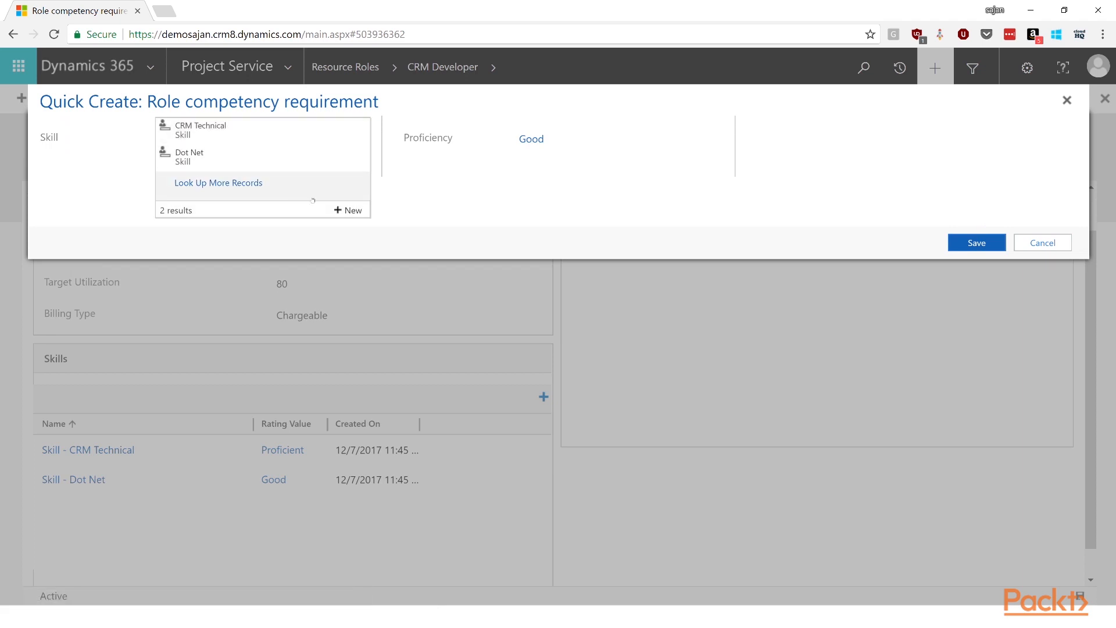
click(352, 211)
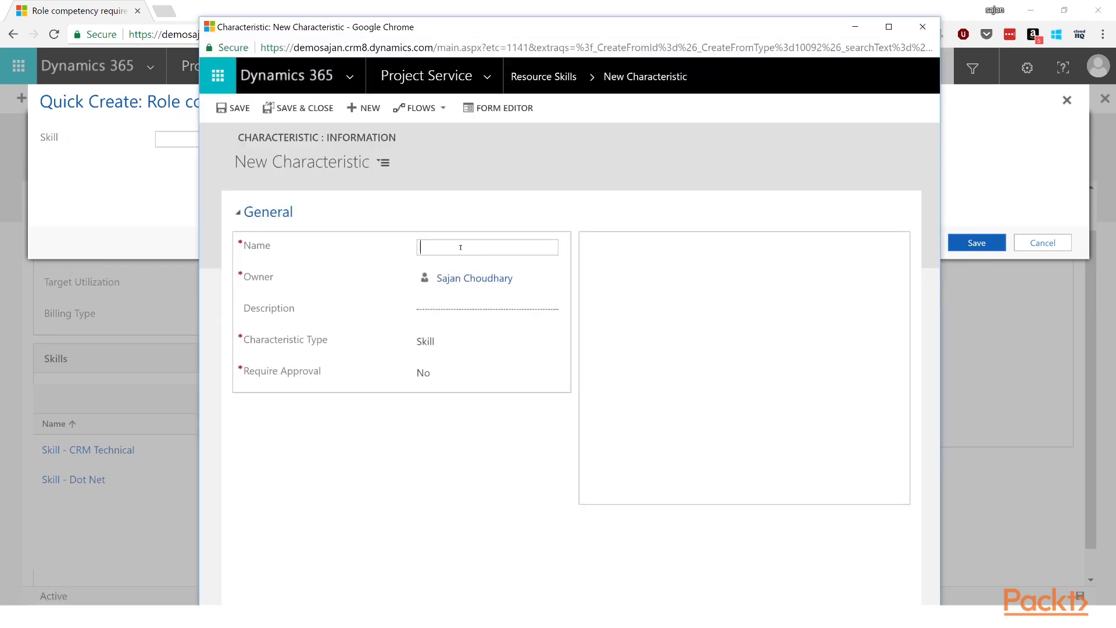
text(MCTS)
key(Tab)
click(454, 342)
click(442, 352)
click(297, 108)
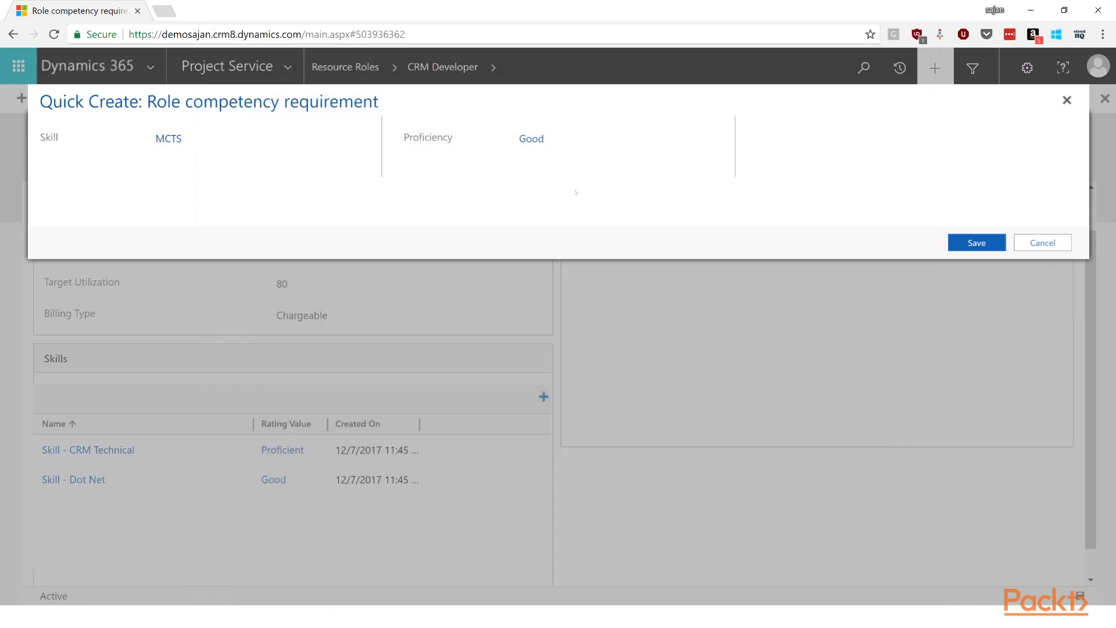
click(979, 242)
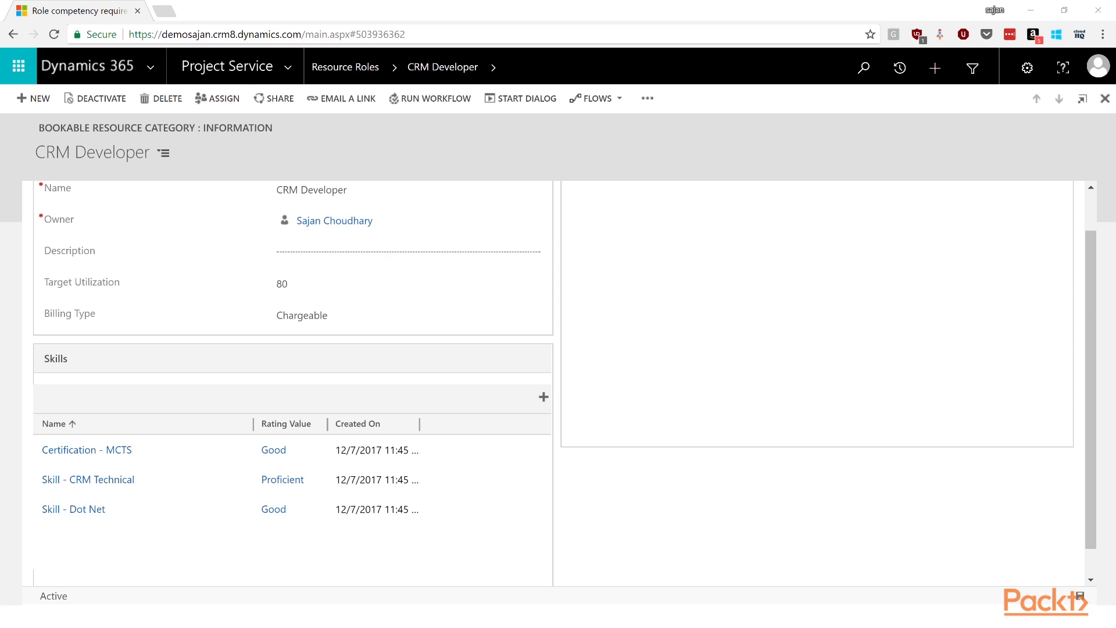
Create a price list named "PL for FY18" in the Project Service settings with context Sales, and save it.
click(288, 68)
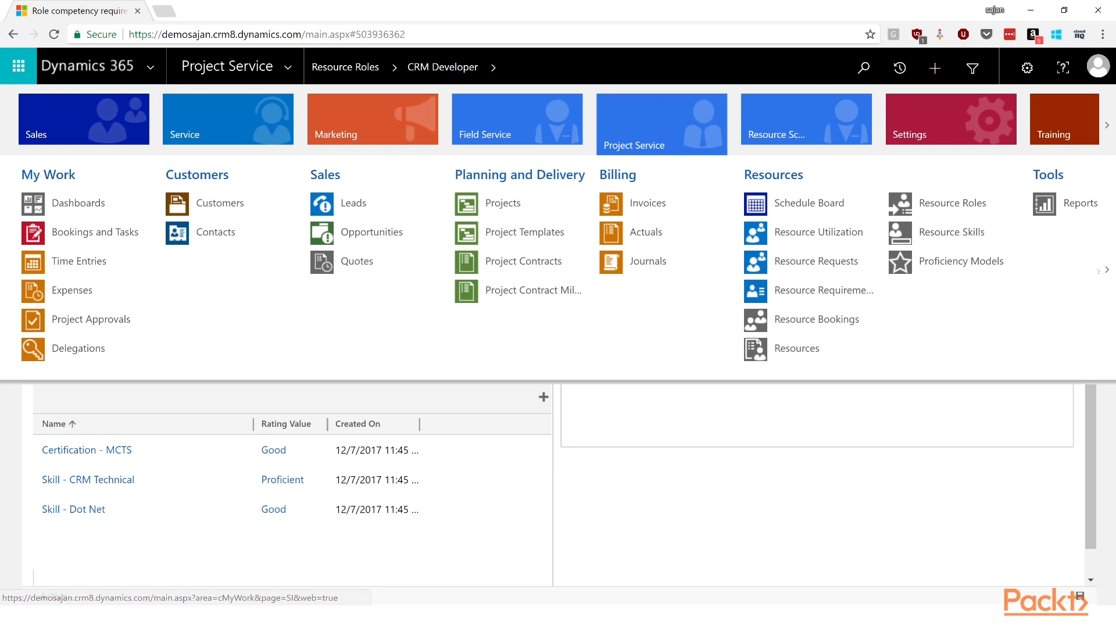
click(1107, 269)
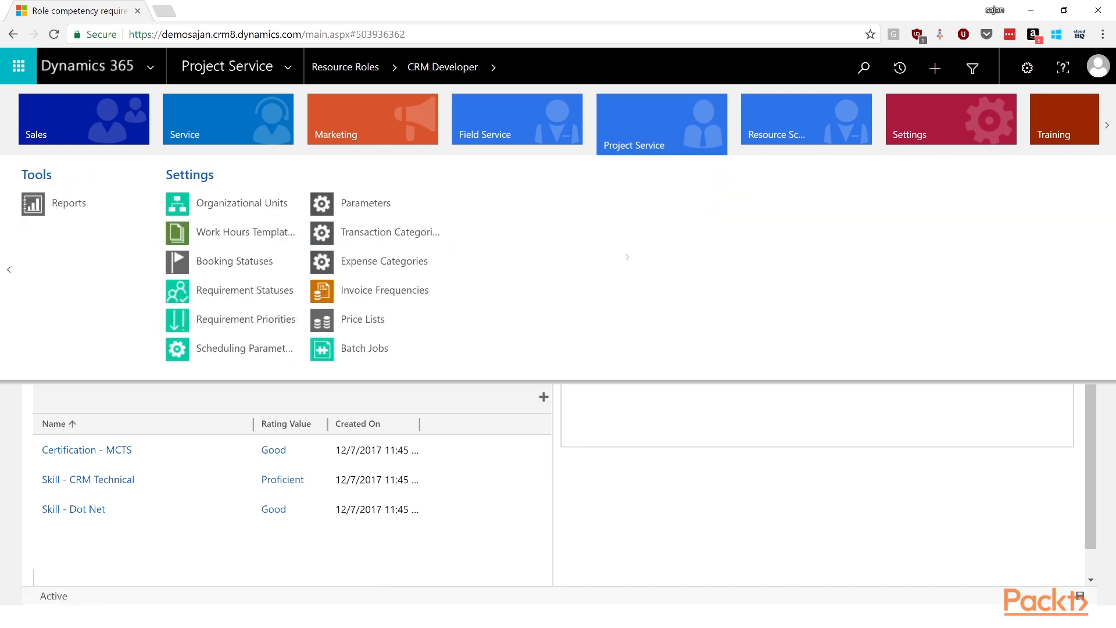
click(362, 319)
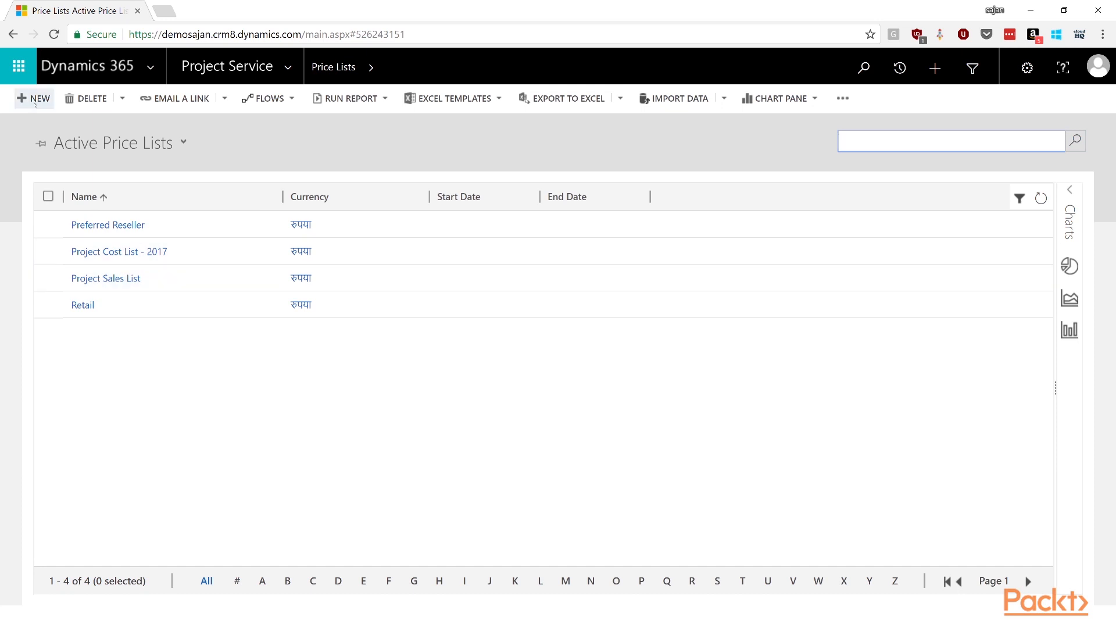
click(35, 100)
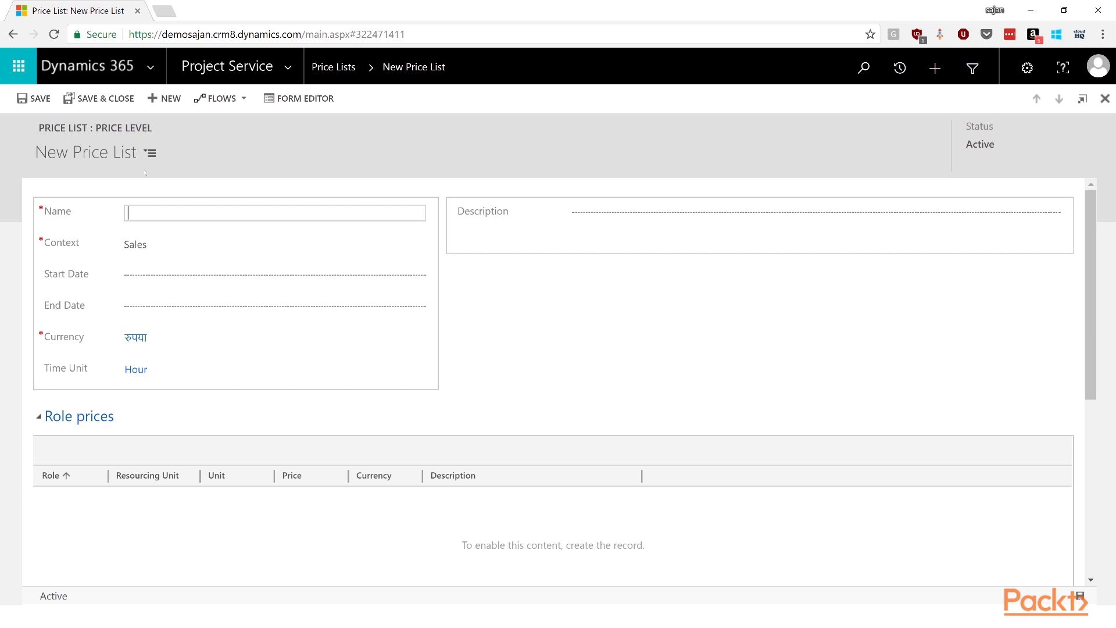
text(PL for FY18)
click(155, 251)
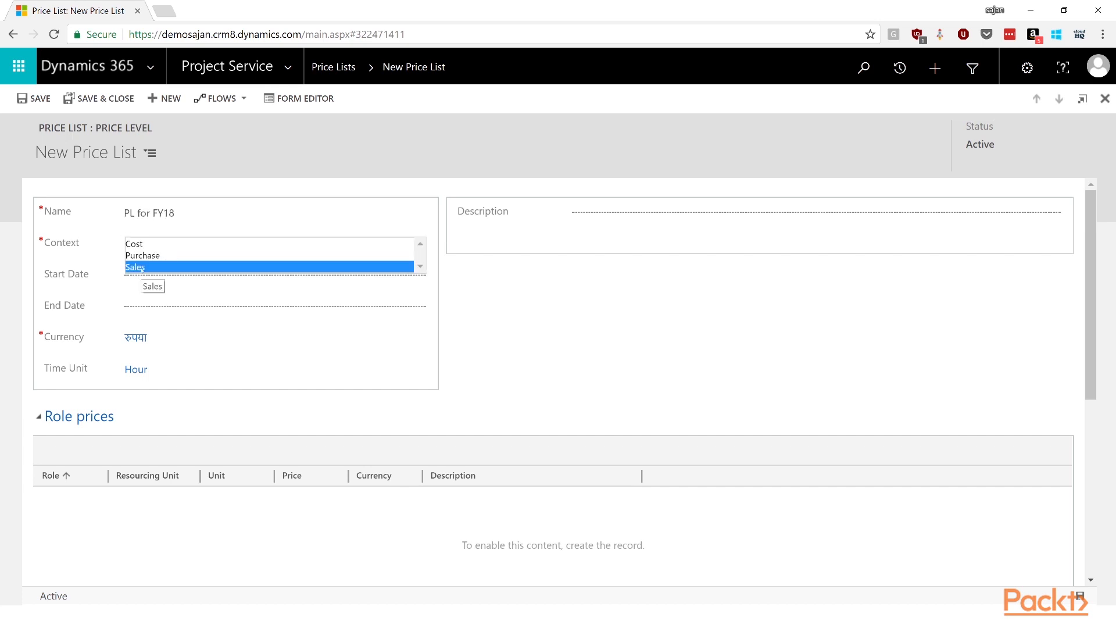
click(141, 268)
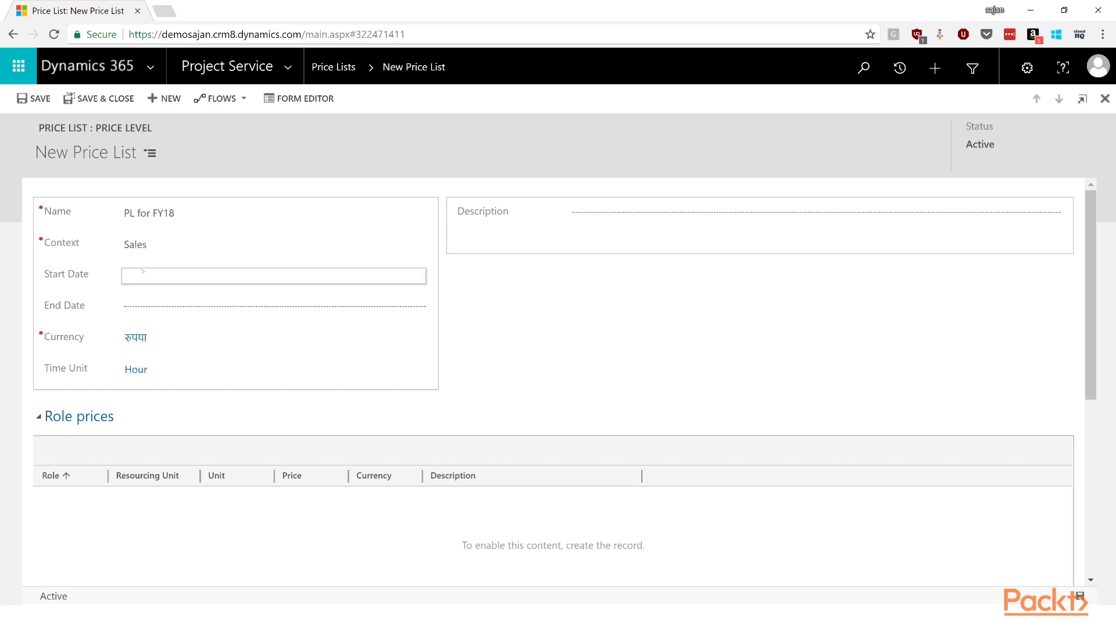
click(278, 447)
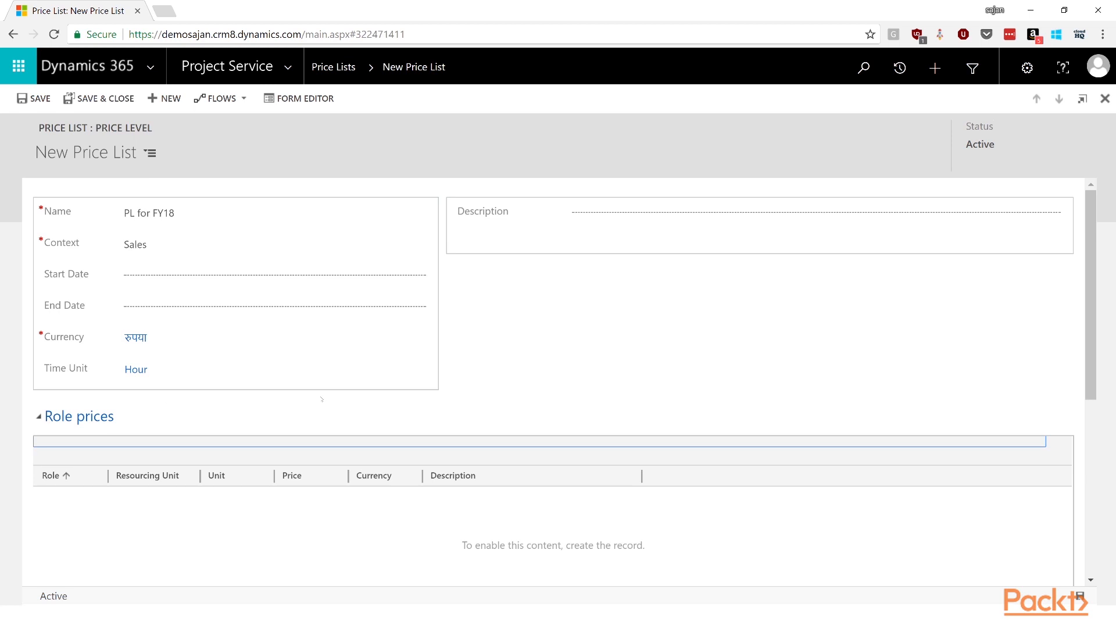
scroll(479, 398, down, 1)
scroll(479, 399, down, 1)
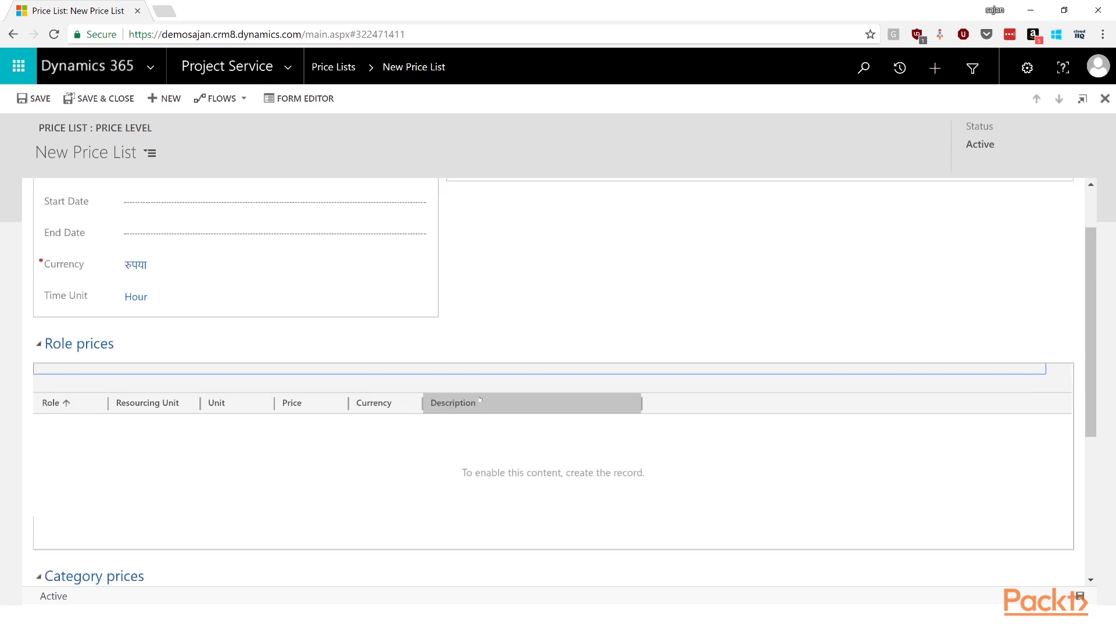
scroll(479, 399, up, 1)
key(ctrl+s)
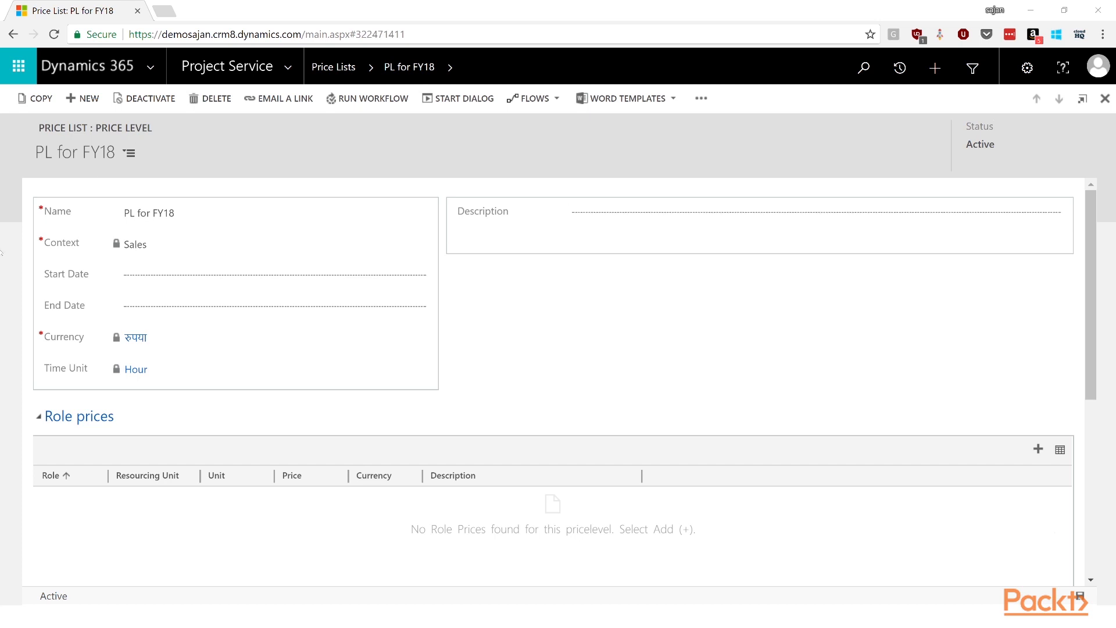
Add a role price of 1000 to the price list for CRM Developer with resourcing unit Contoso INDIA, and save it.
click(1039, 449)
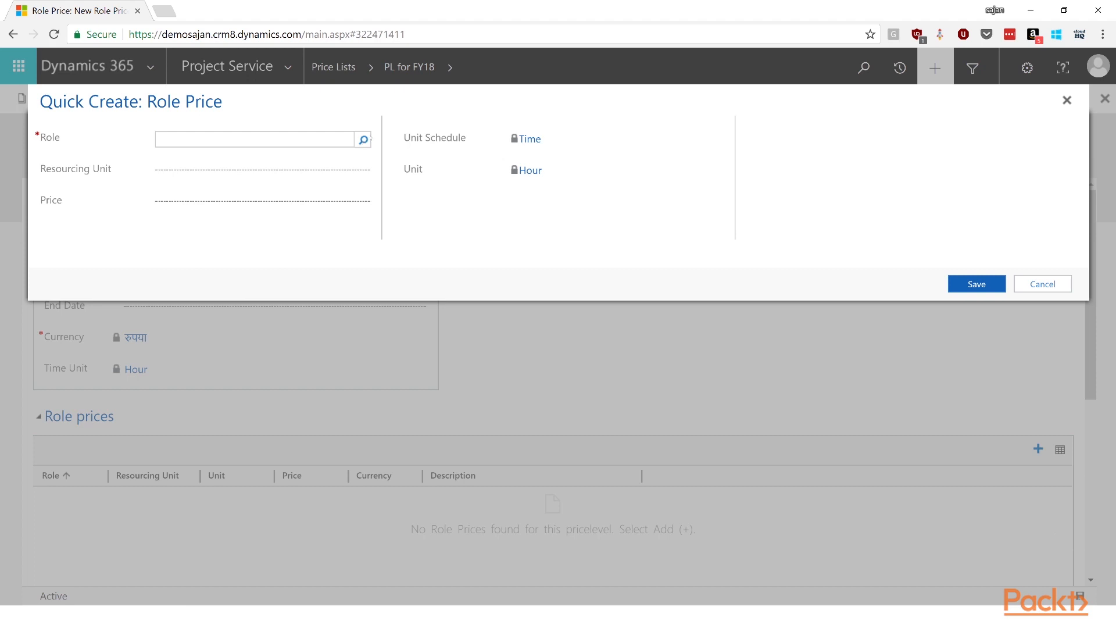
click(361, 145)
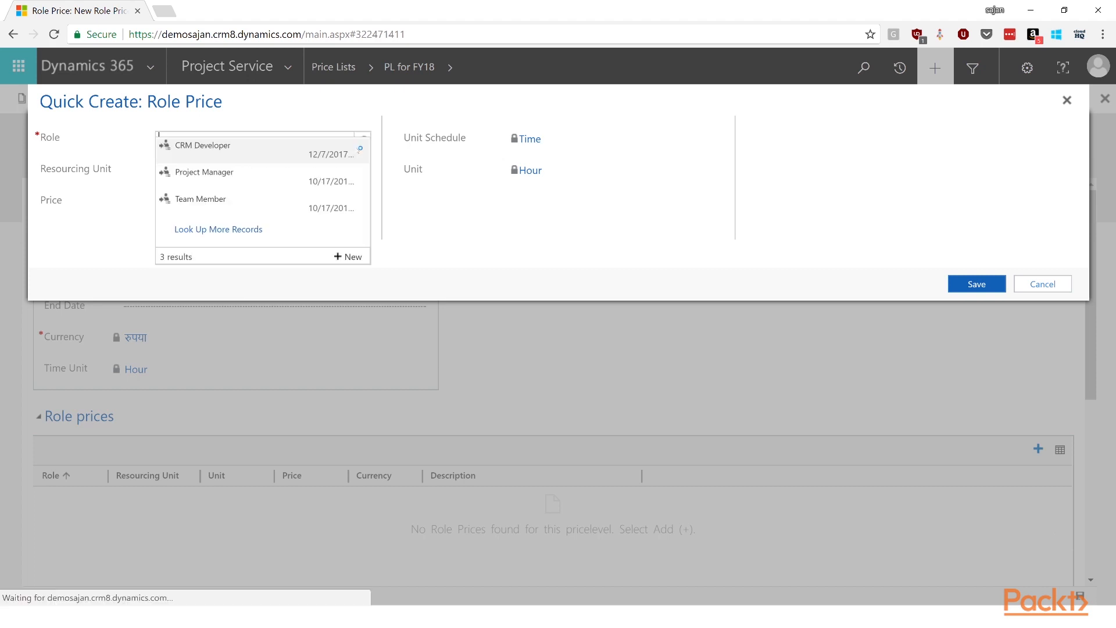
click(310, 155)
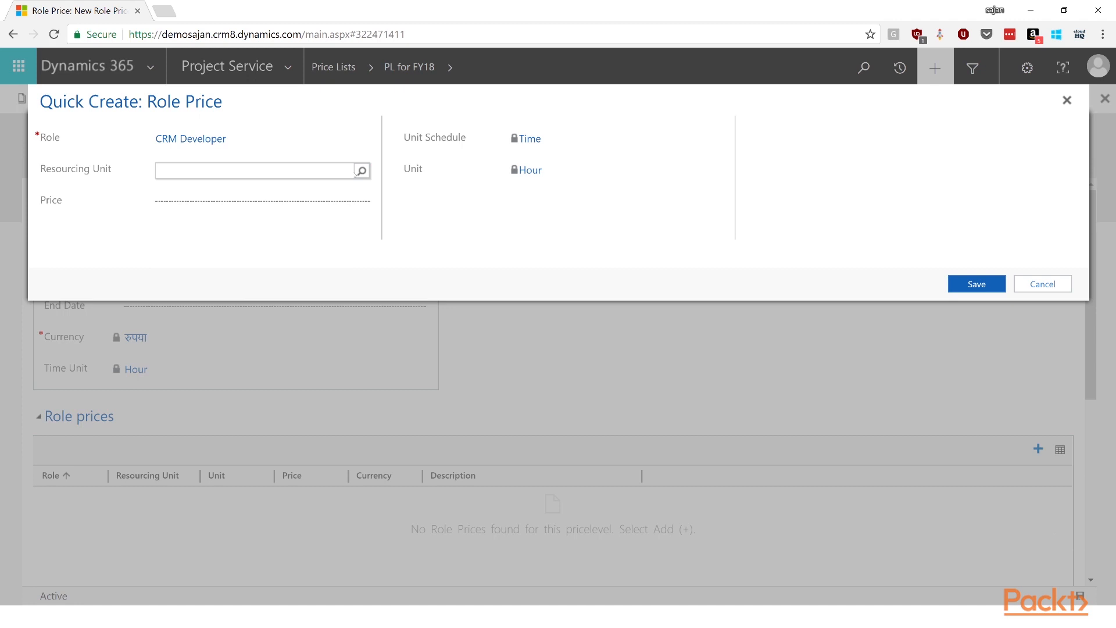
click(356, 173)
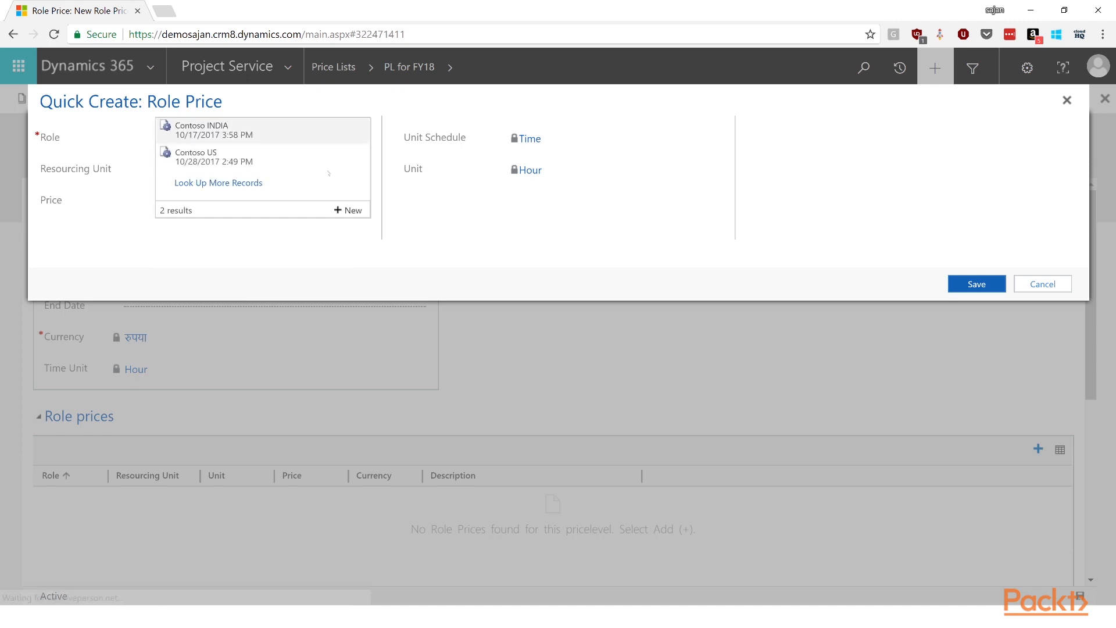
click(300, 131)
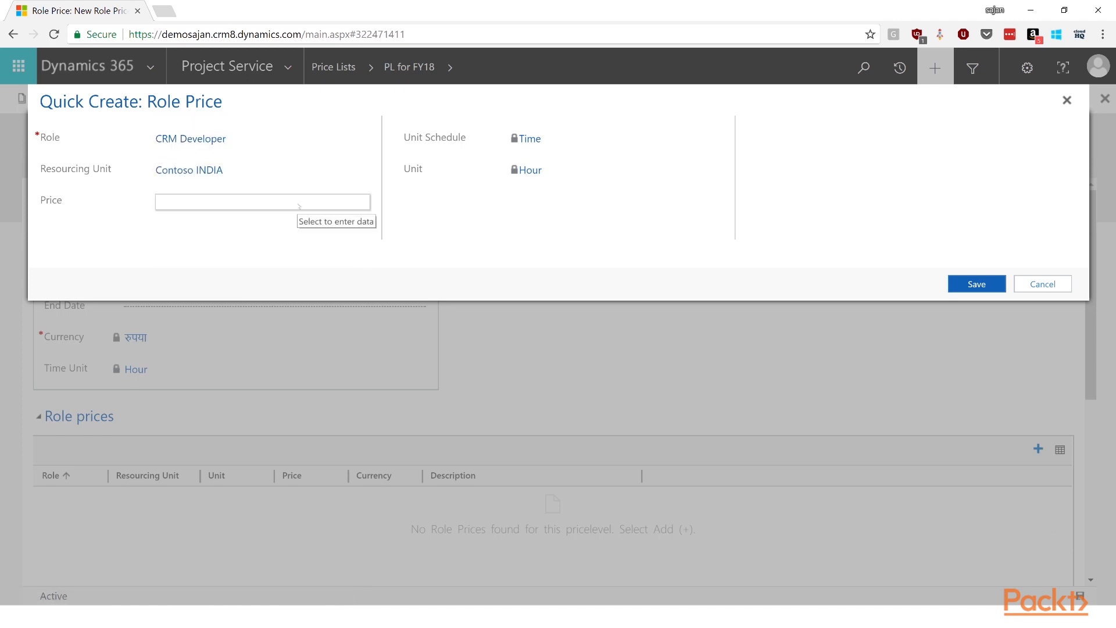
click(300, 207)
text(1000)
key(Tab)
click(976, 283)
Start a category price and create its transaction category "Meals" with unit group Default Unit, a default unit and a billing type.
scroll(989, 407, down, 5)
click(1039, 423)
click(335, 144)
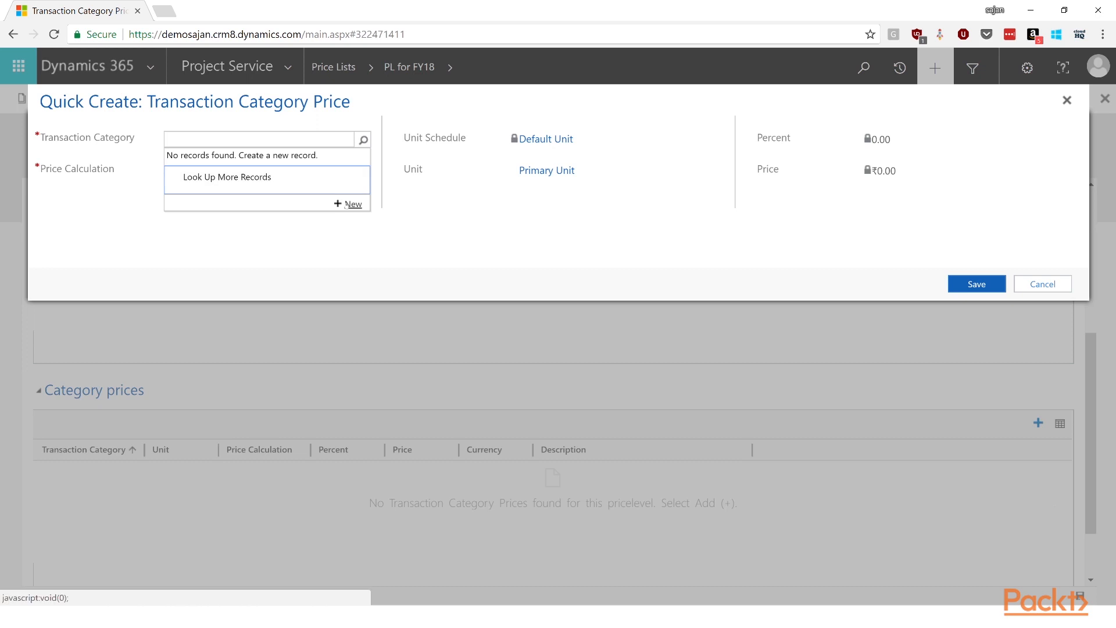
click(348, 204)
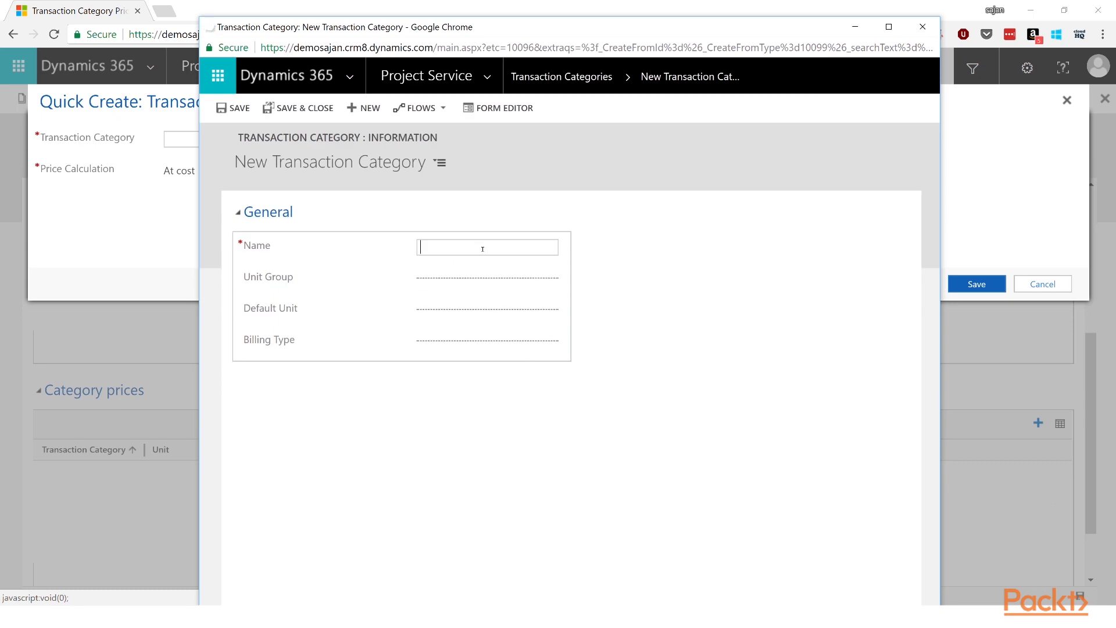
text(Meals)
click(550, 279)
click(551, 280)
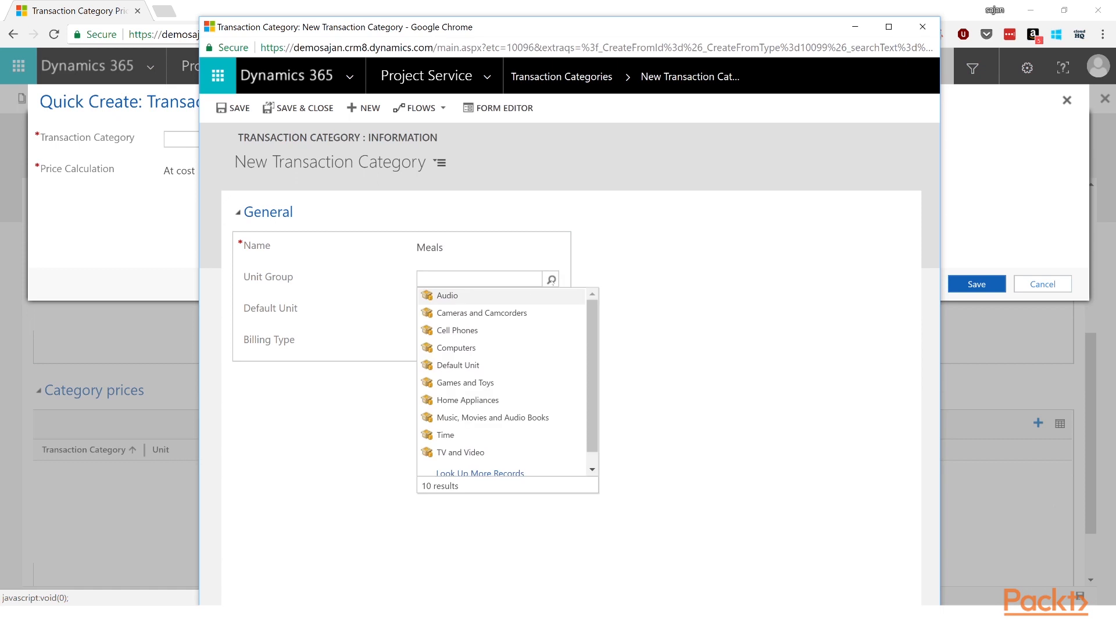
mouse_move(593, 329)
mouse_down()
mouse_move(593, 364)
mouse_move(597, 323)
mouse_up()
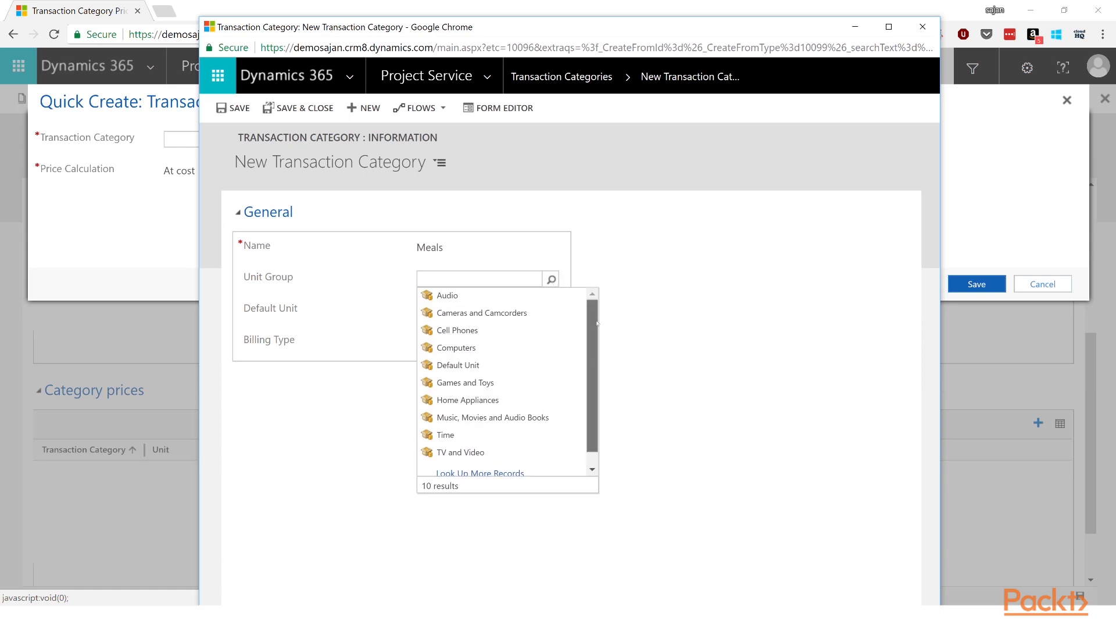
click(459, 365)
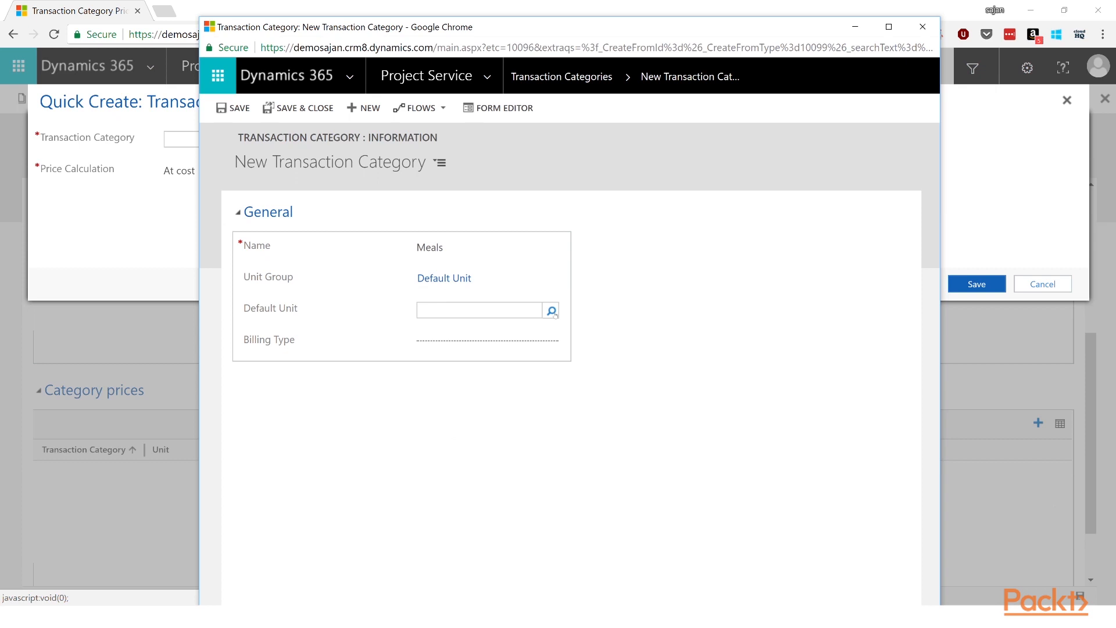
click(551, 311)
click(439, 324)
click(487, 340)
click(433, 309)
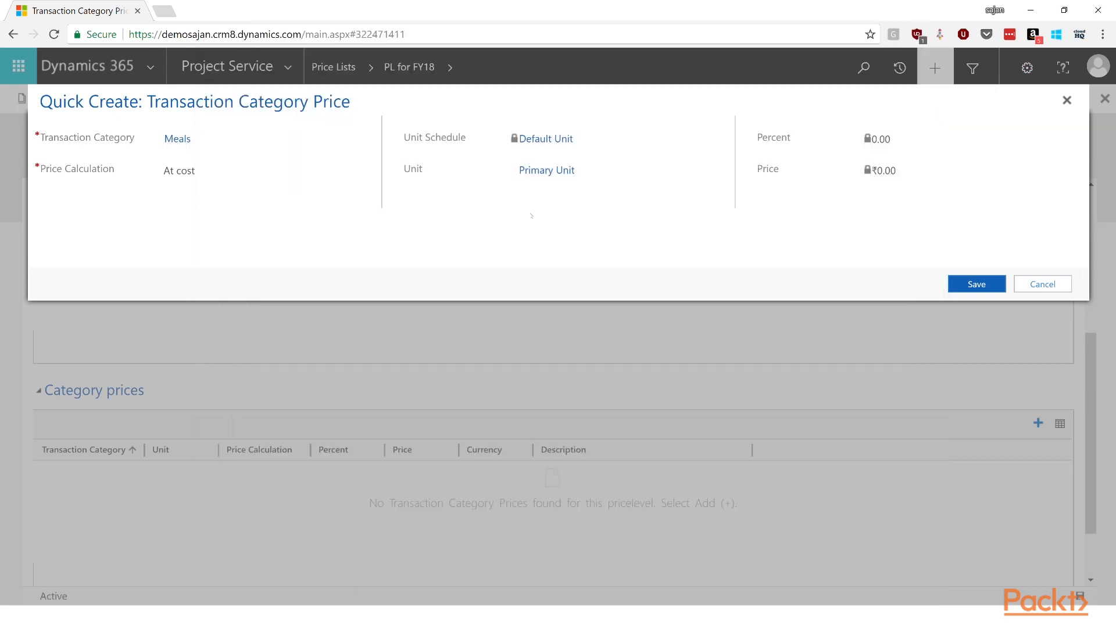
Set the Meals category price to Price per unit with a price of 500, and save it.
click(905, 170)
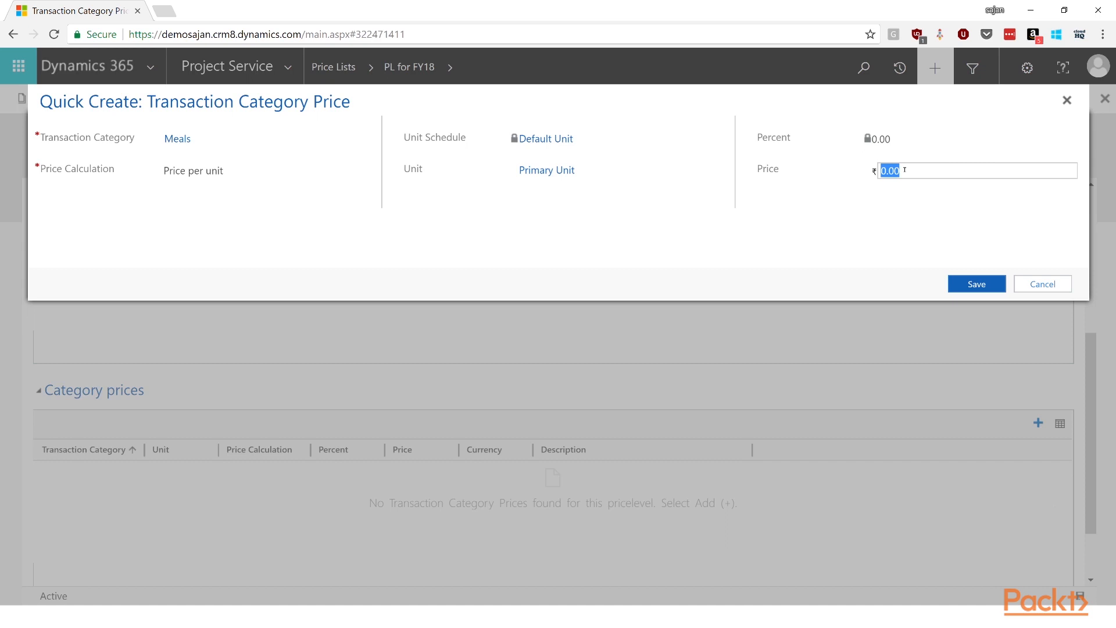
text(500)
click(888, 251)
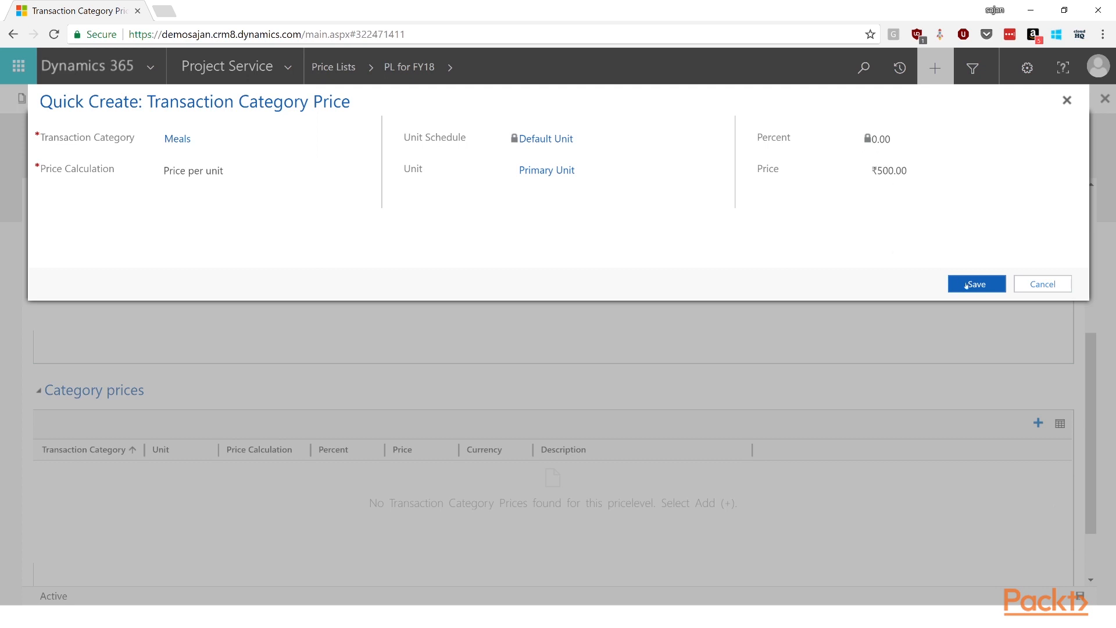
click(968, 285)
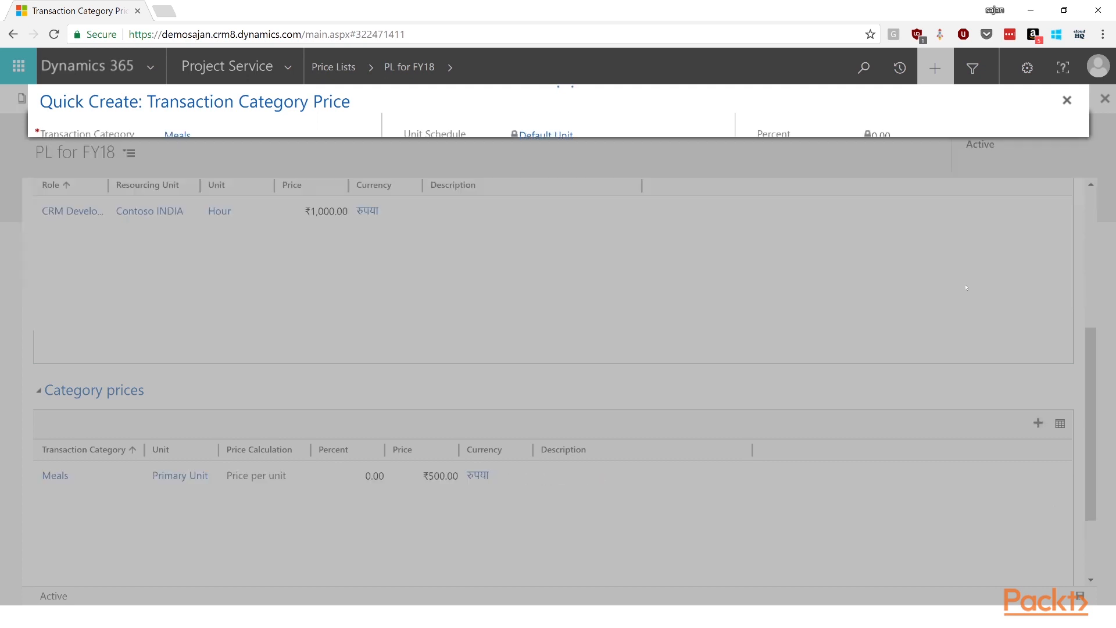
Expand the Price List Items section of the PL for FY18 price list and look over the record.
scroll(388, 325, down, 2)
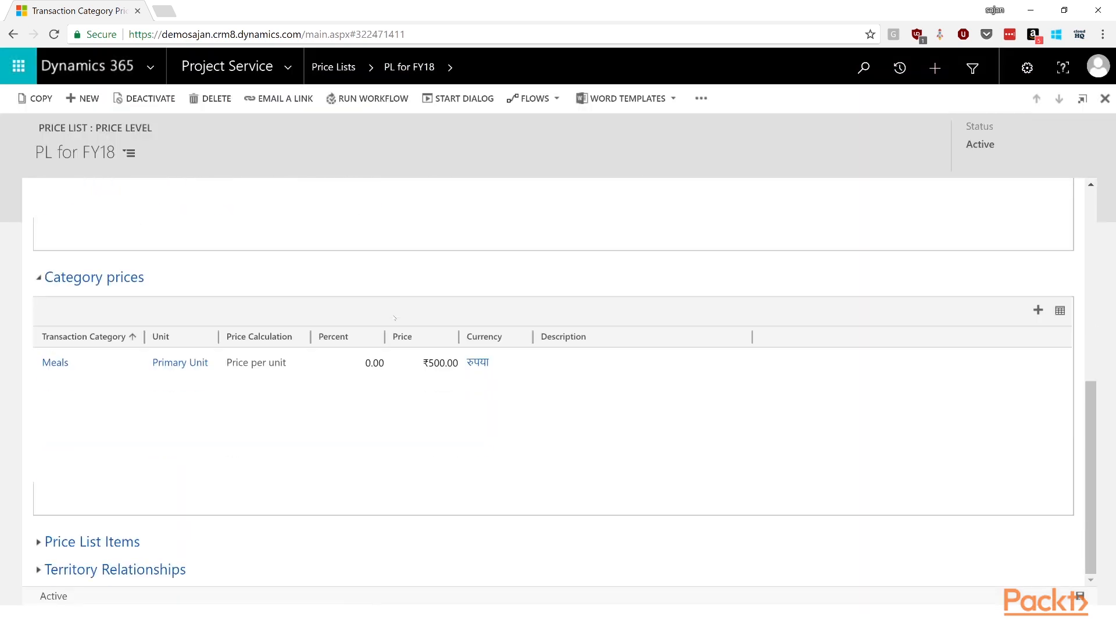
click(116, 547)
scroll(381, 407, down, 5)
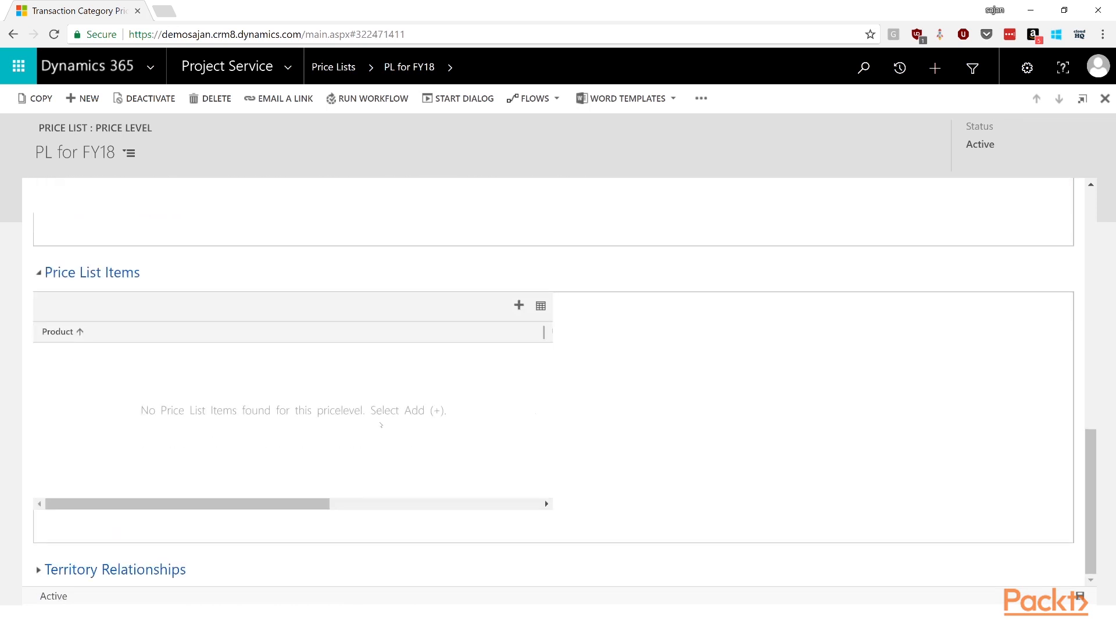
scroll(326, 437, up, 10)
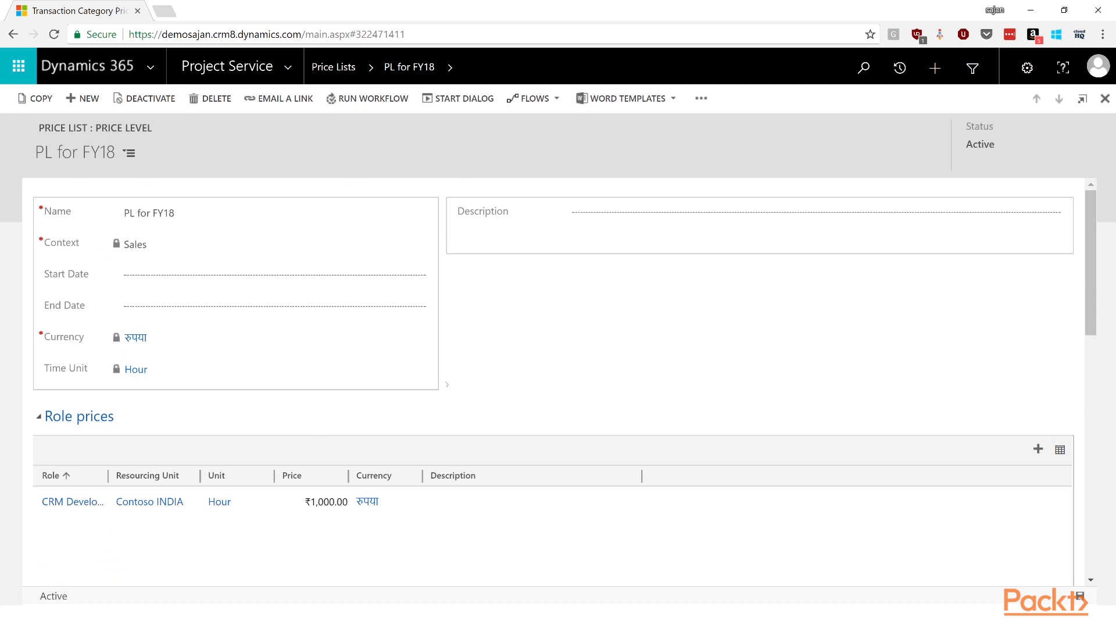
Open the Contoso INDIA project parameter record from the Project Service parameters.
click(286, 68)
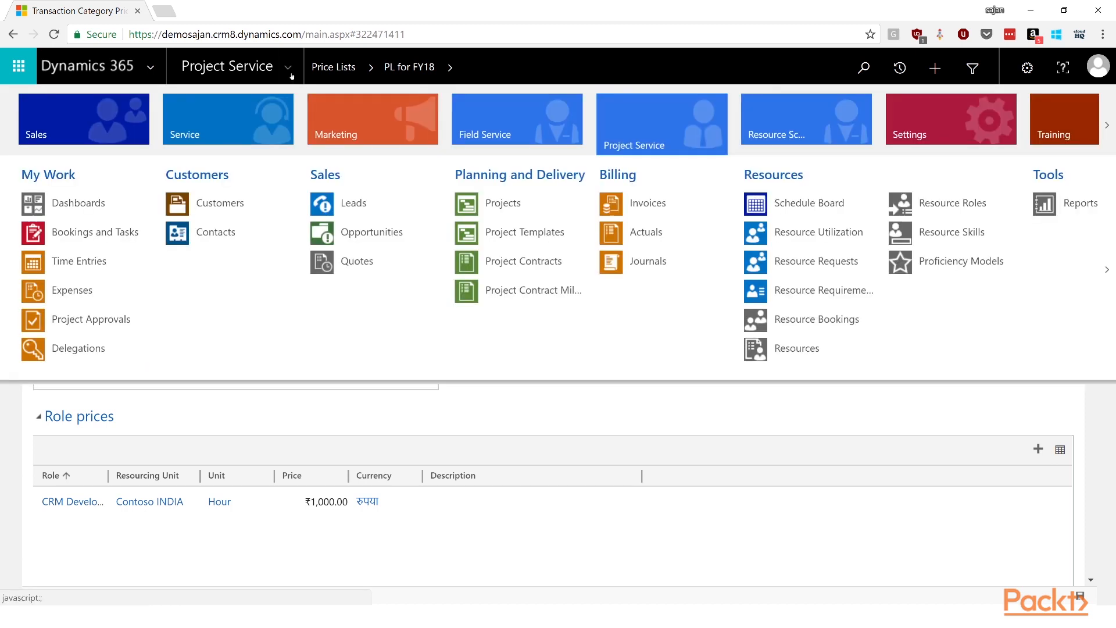
click(1108, 269)
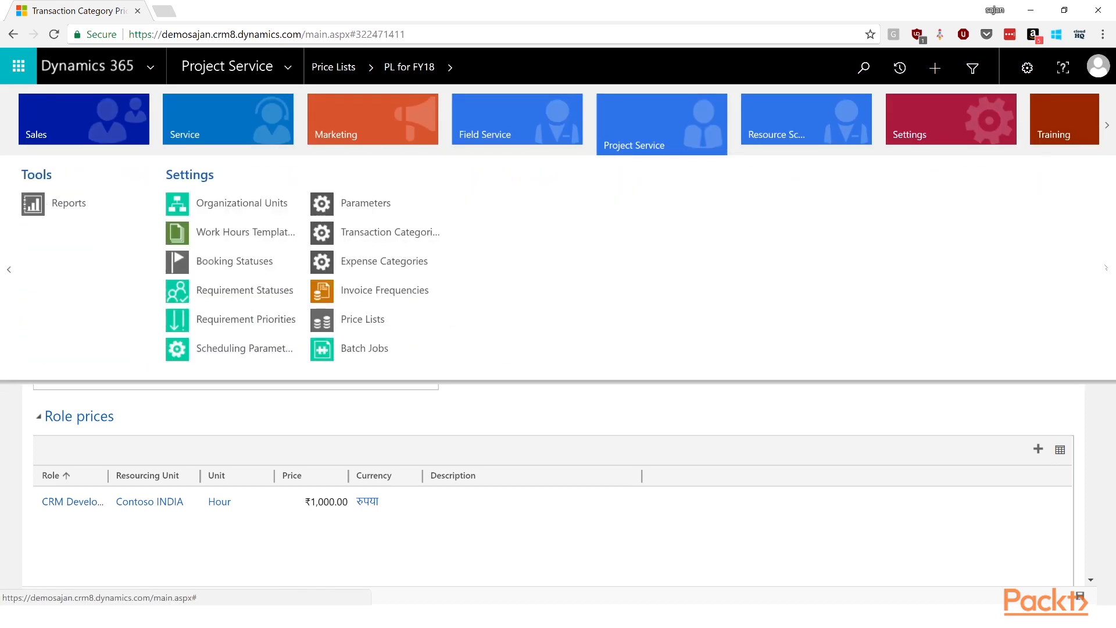
click(369, 213)
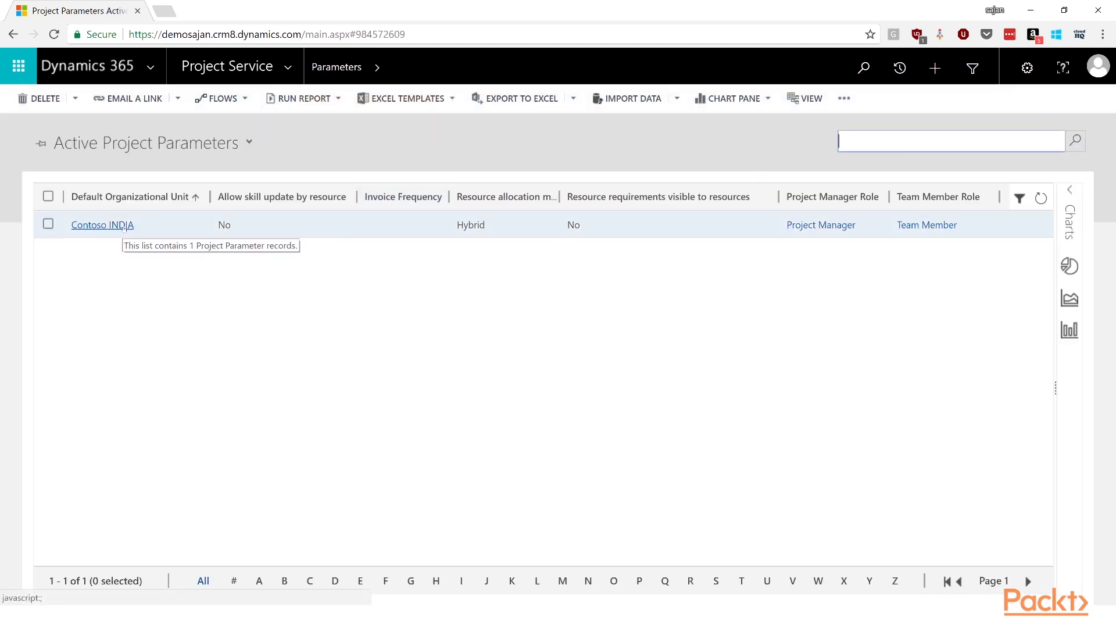
click(174, 227)
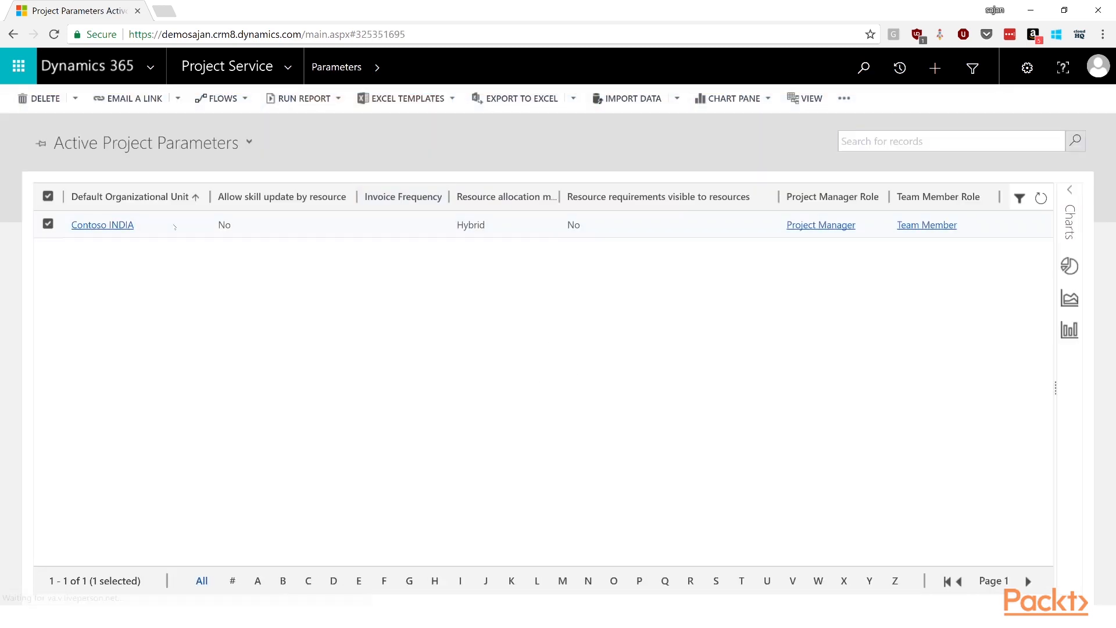
double_click(338, 224)
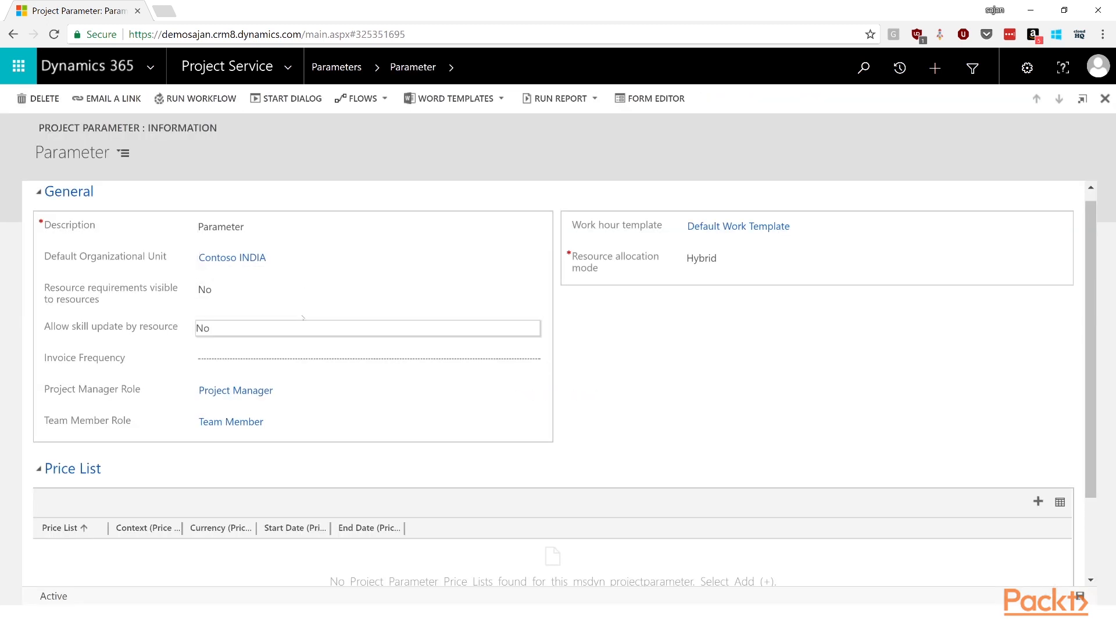
Add the PL for FY18 price list to the project parameter and save it.
scroll(640, 349, down, 3)
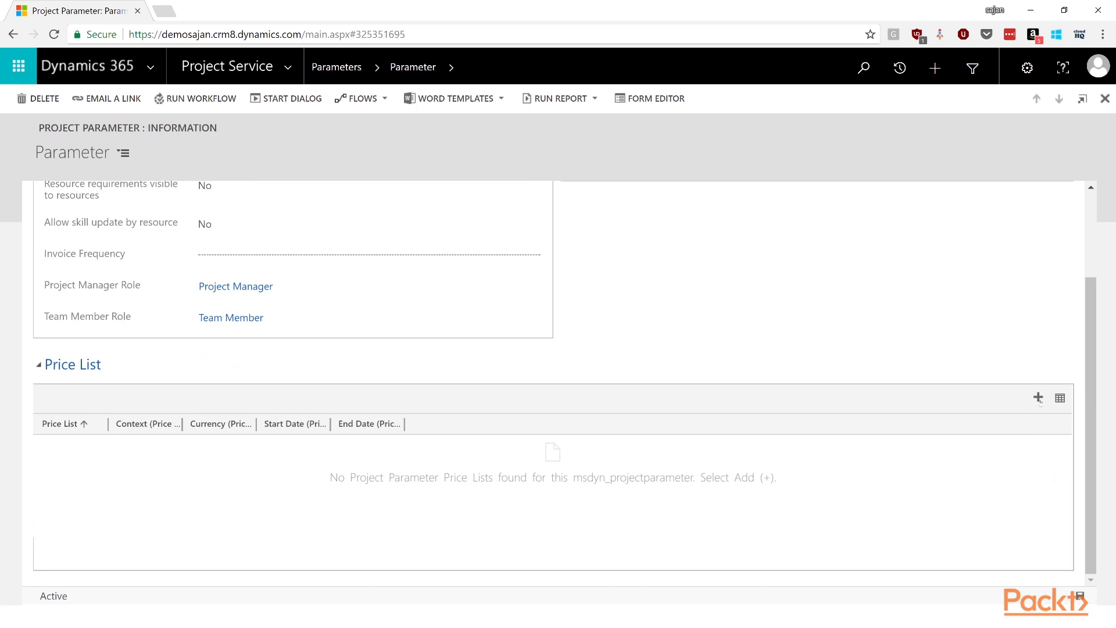
click(1039, 397)
click(284, 138)
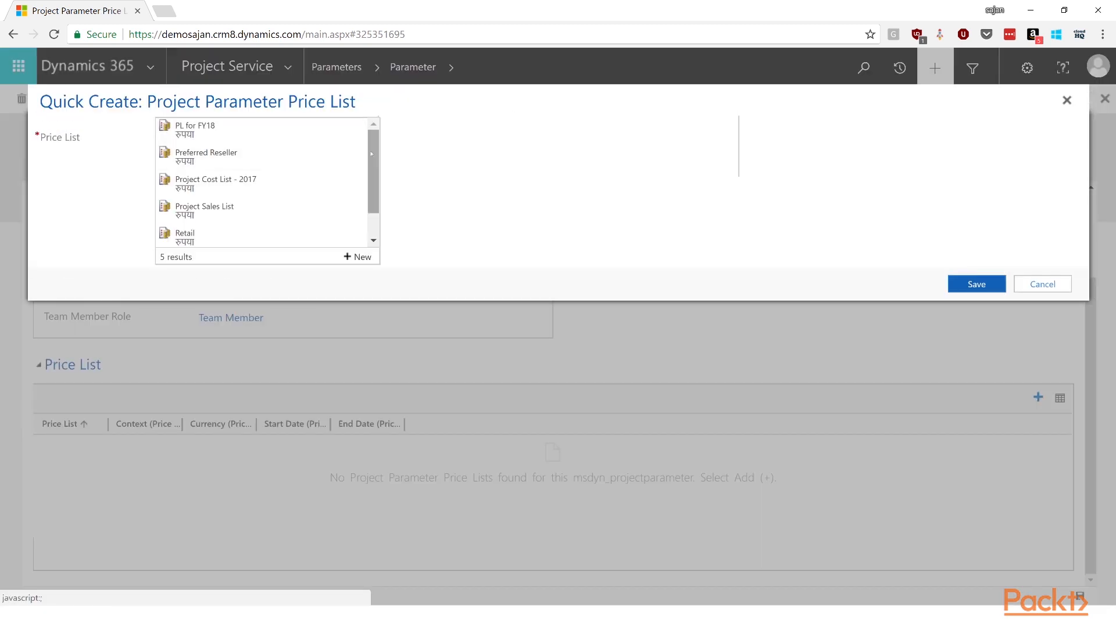
click(284, 133)
click(976, 284)
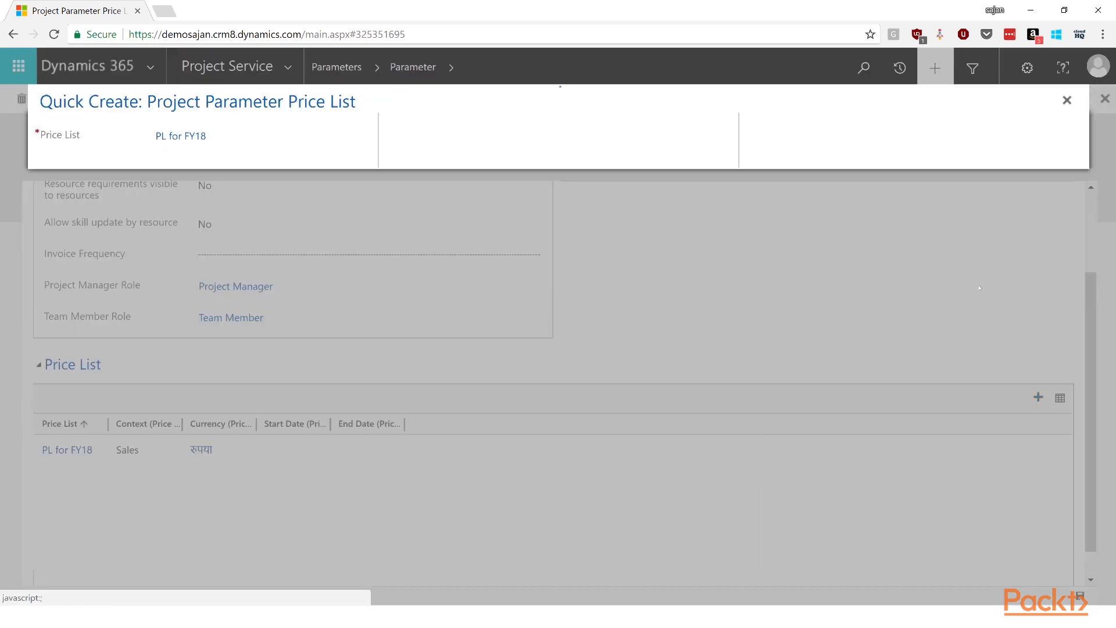
Add the Project Cost List - 2017 price list to the project parameter and save it.
click(1038, 397)
click(357, 138)
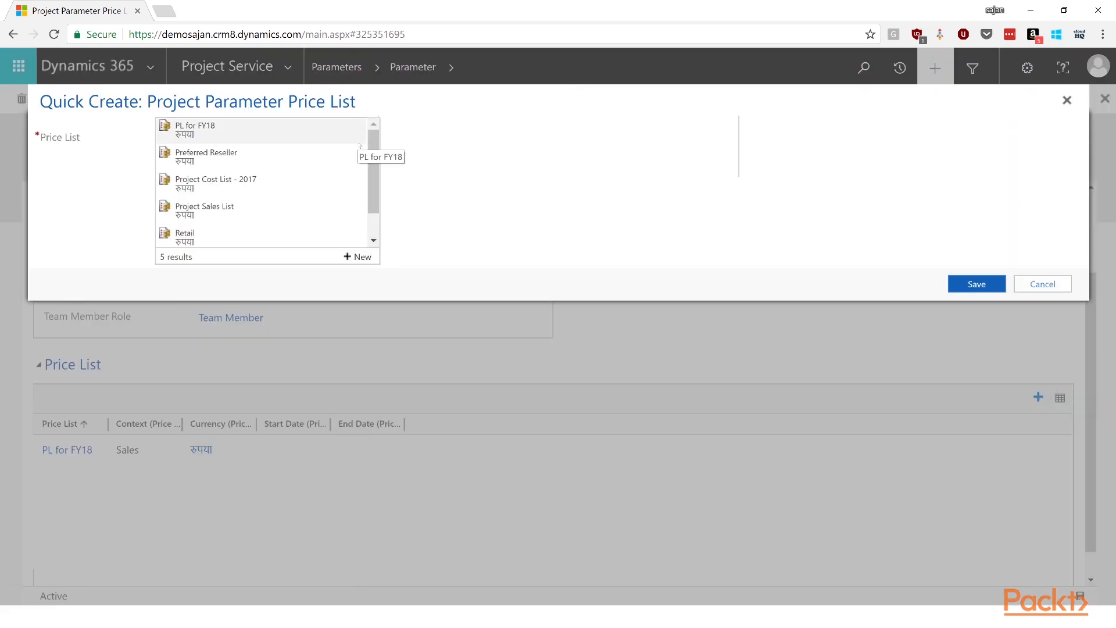
scroll(373, 209, down, 1)
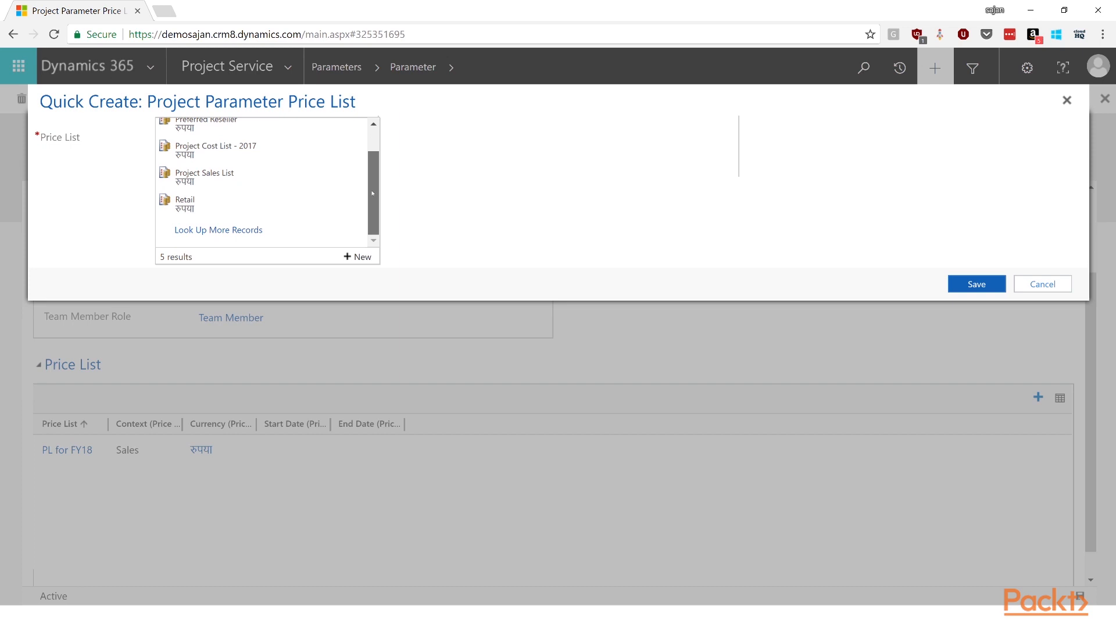
click(212, 149)
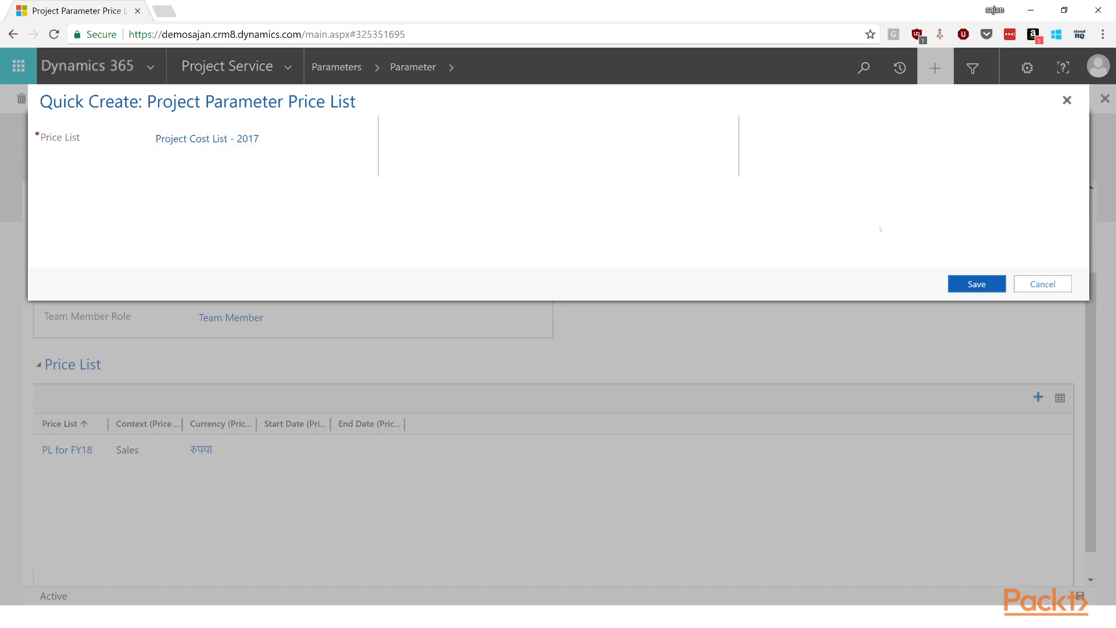
click(982, 285)
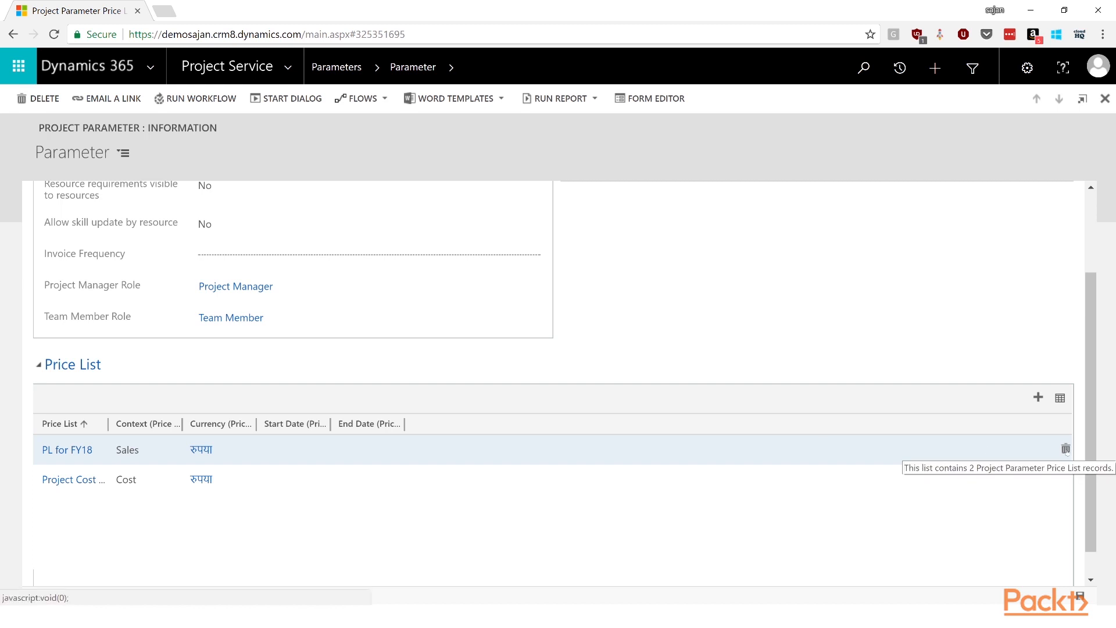
Replace PL for FY18 in the project parameter's price lists with Project Sales List and save it.
click(1065, 448)
click(648, 386)
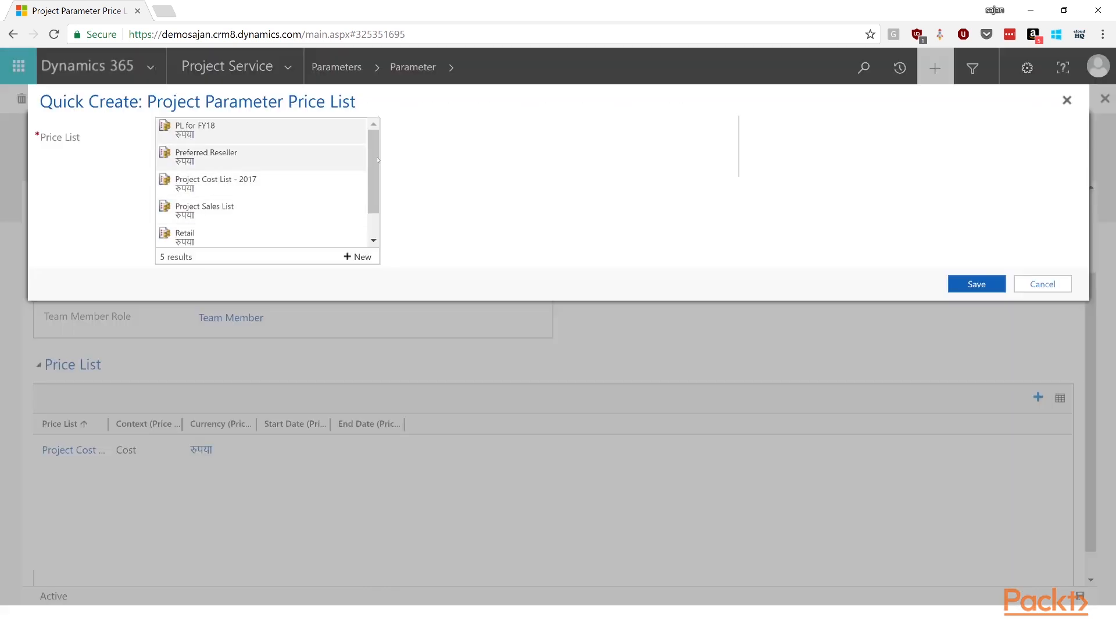
click(244, 209)
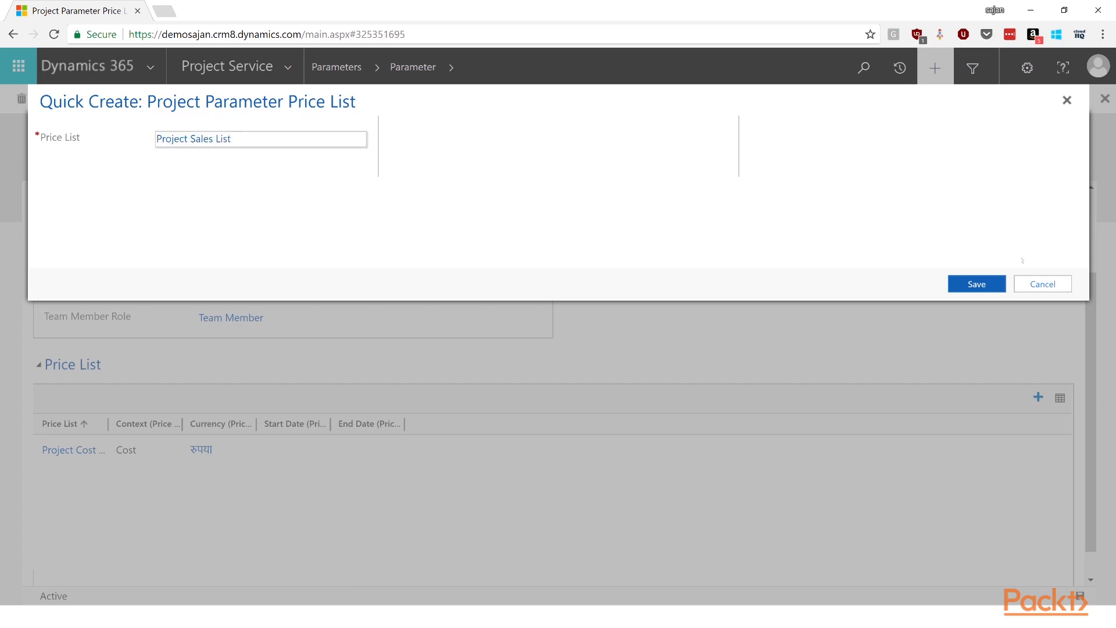
click(976, 284)
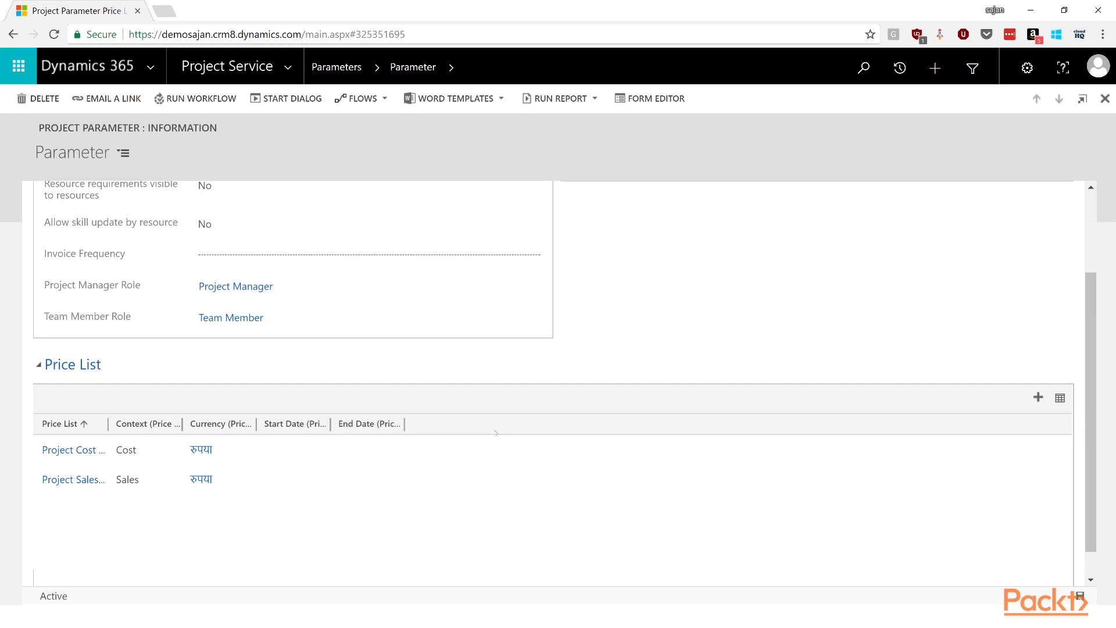
Open Sample Project from the projects and examine its work breakdown structure and task schedule.
scroll(496, 432, up, 5)
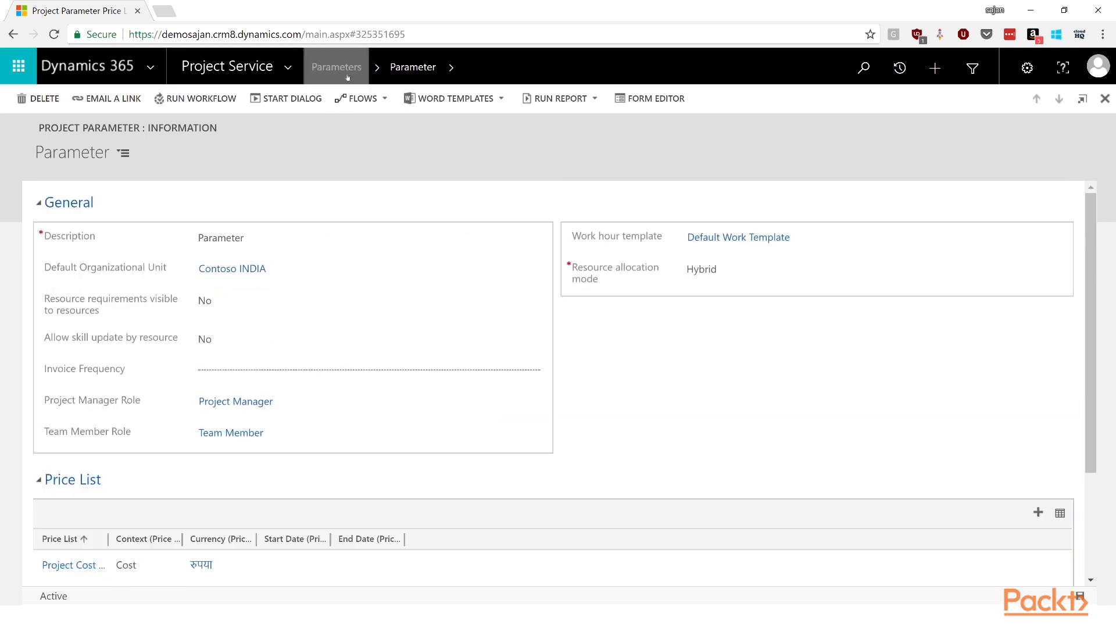
click(336, 67)
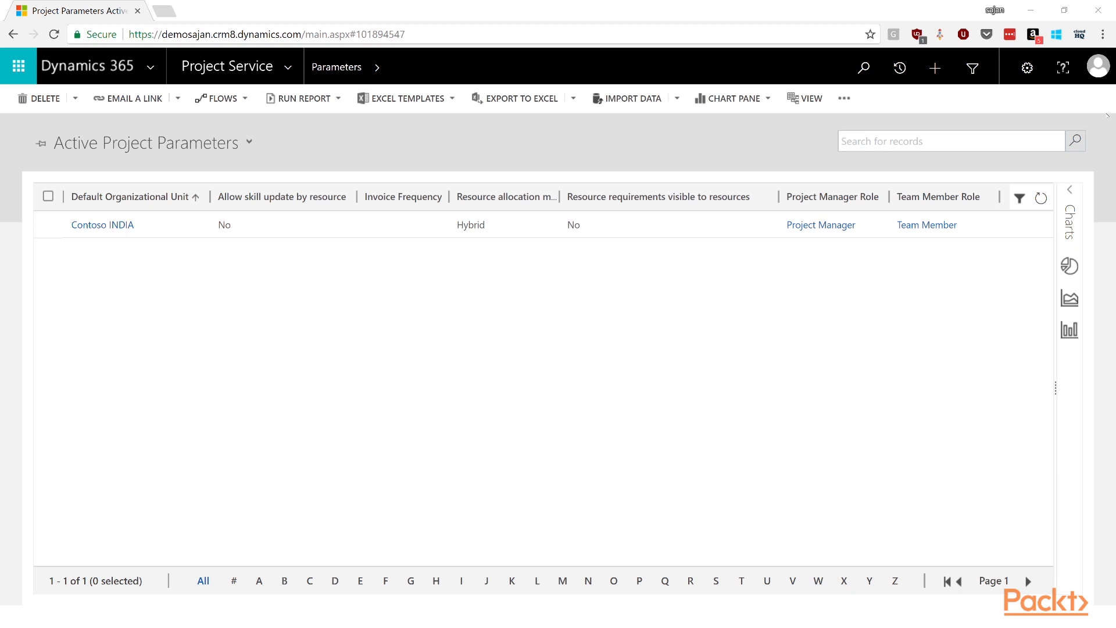
click(288, 67)
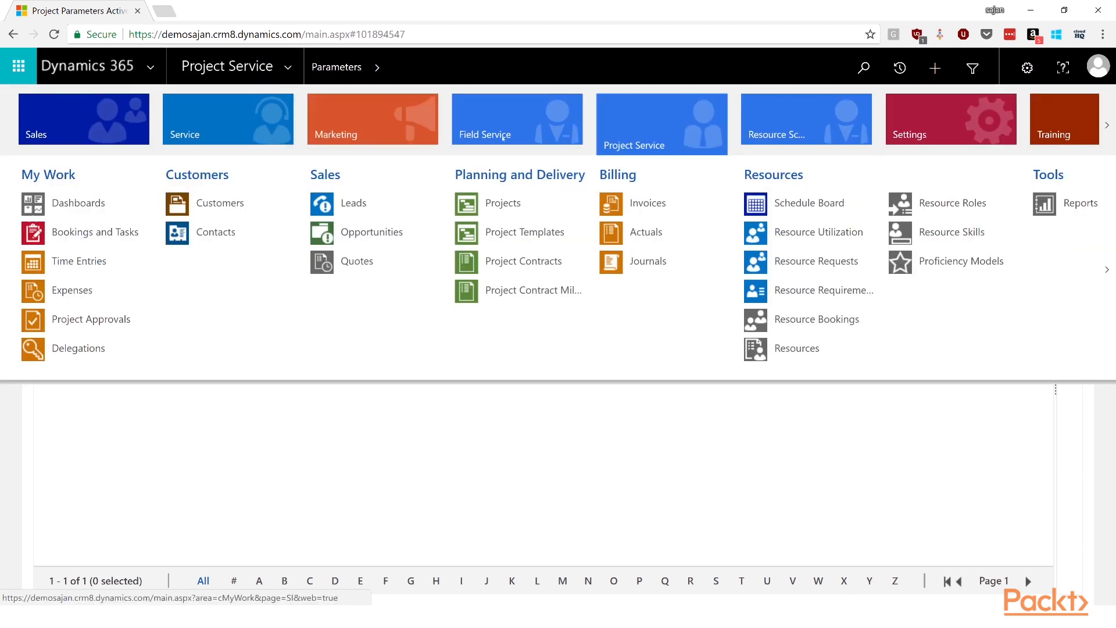
click(494, 202)
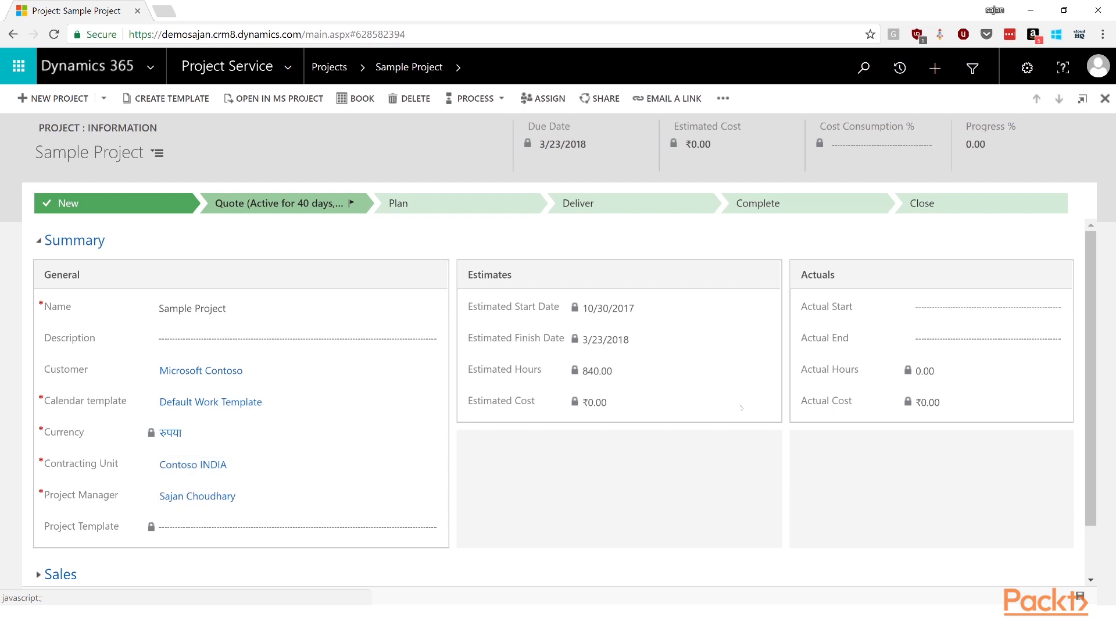
click(93, 156)
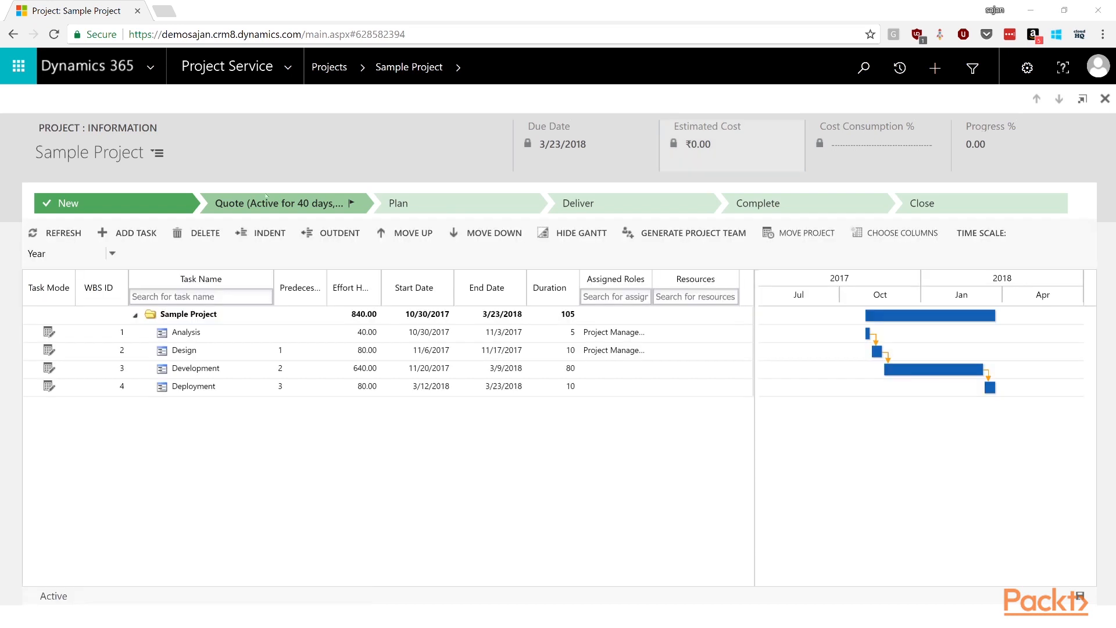
Open the Need For Microsoft CRM quote from the Project Service quotes.
click(361, 67)
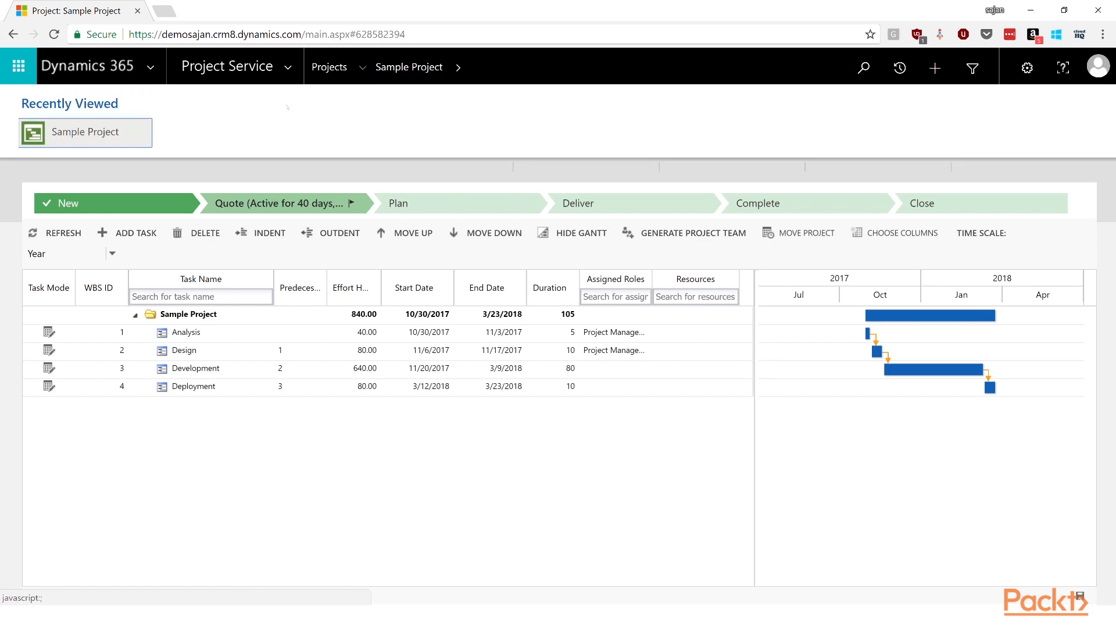
click(288, 67)
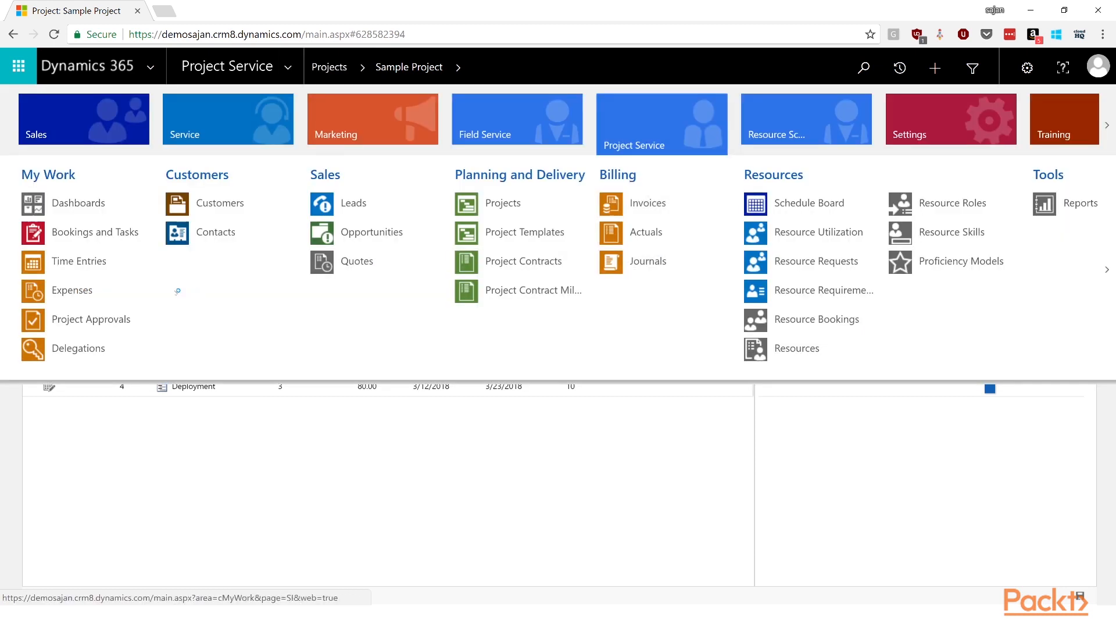
click(691, 264)
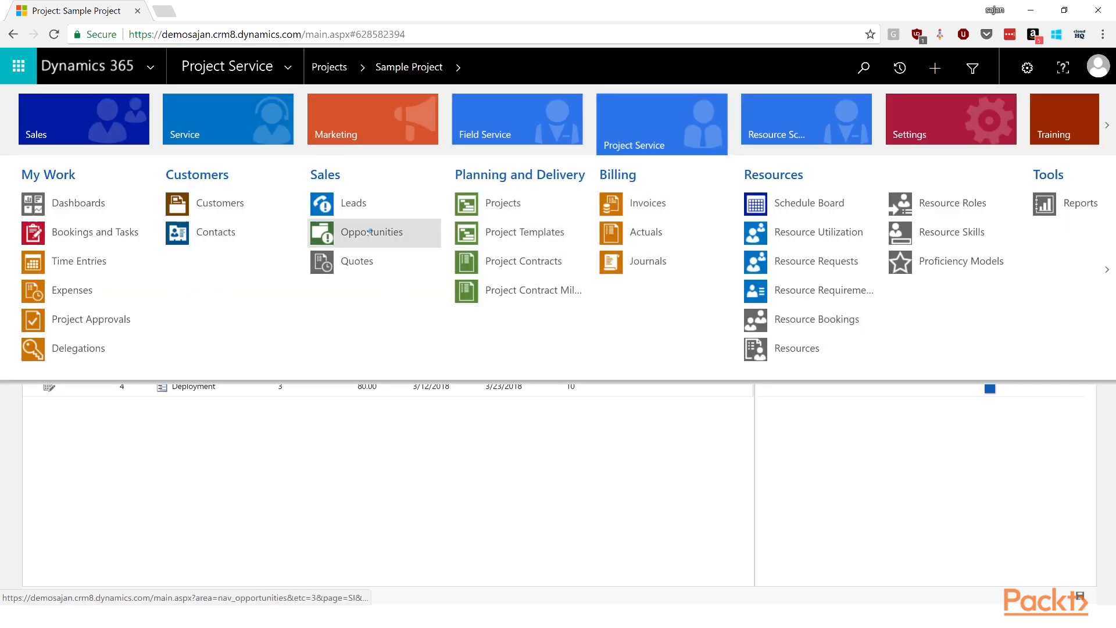
click(423, 269)
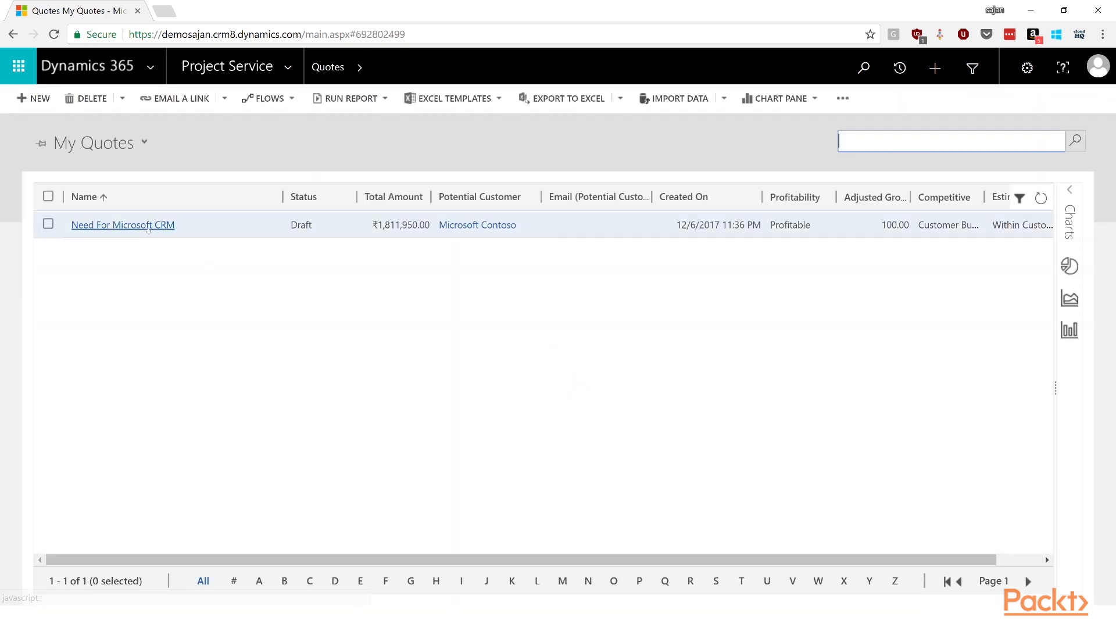
click(147, 229)
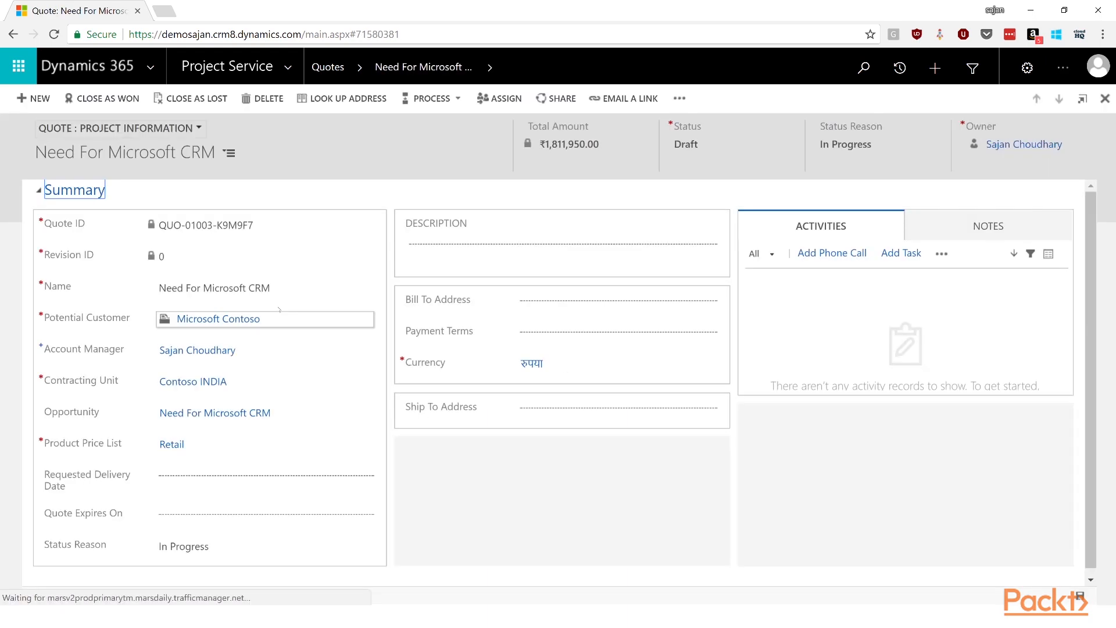
Open the quote's Time and Material CRM Implementation line and set its project to Sample Project.
click(78, 329)
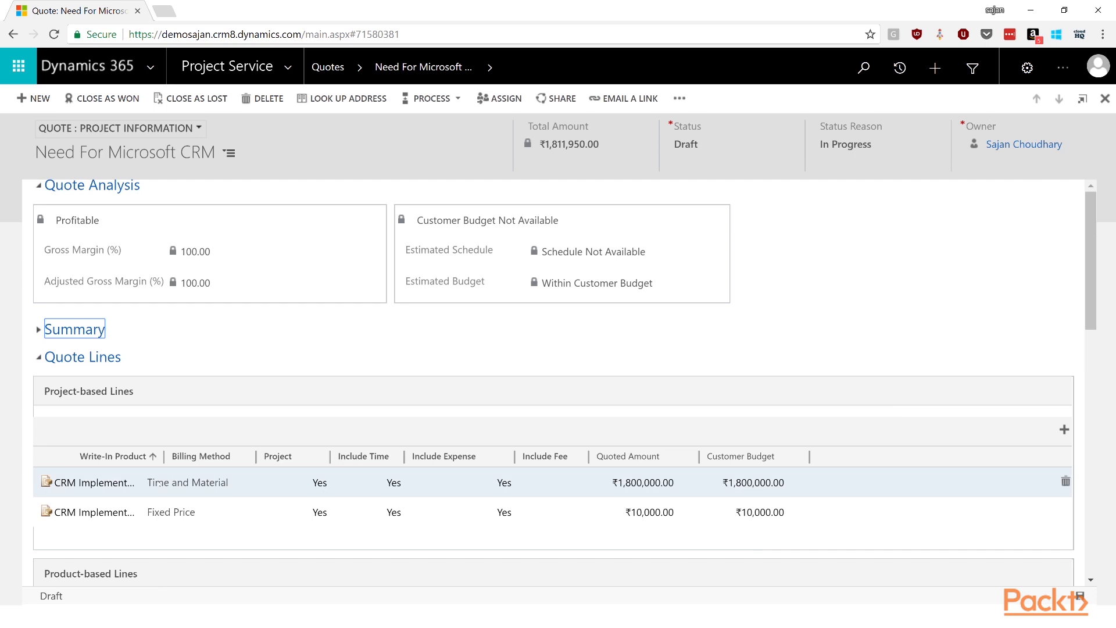
double_click(162, 484)
click(279, 284)
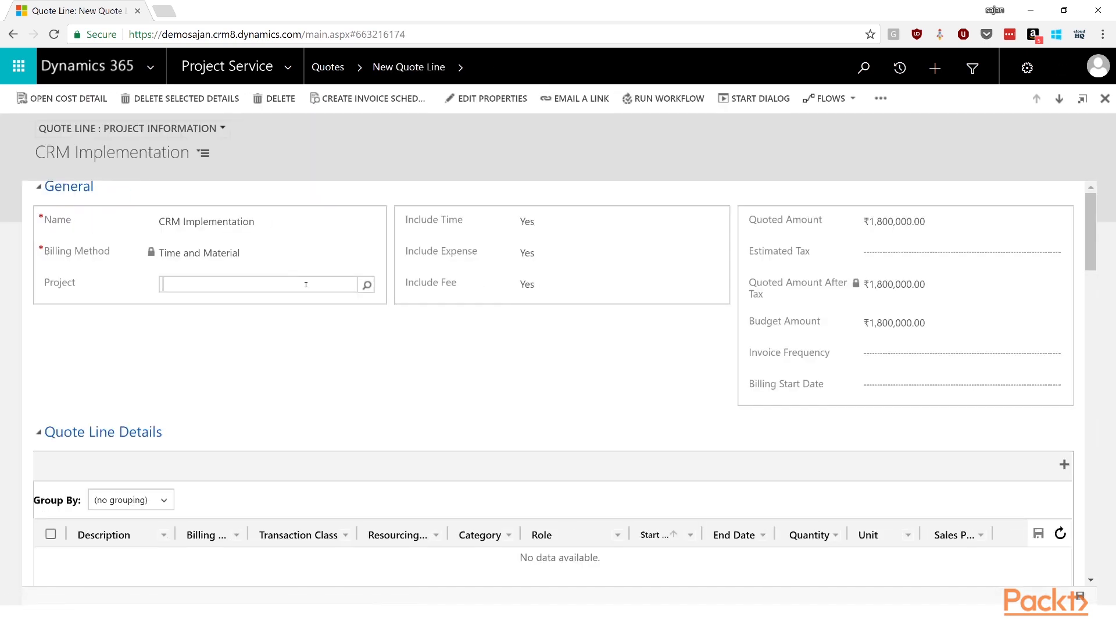
click(292, 314)
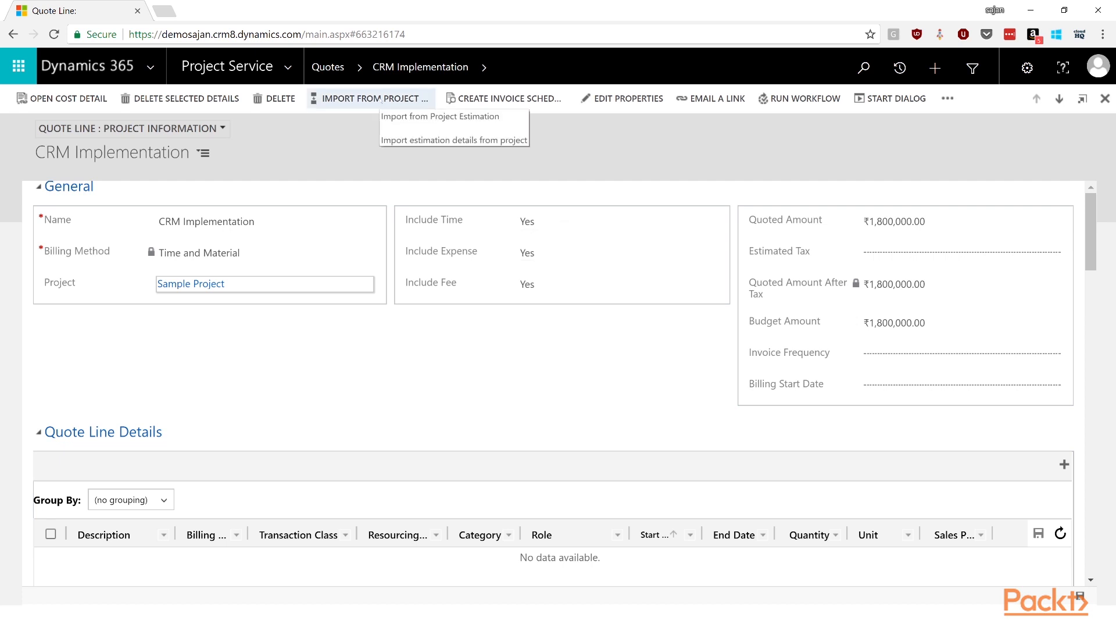
Import the project estimates into the quote line details, without summarizing by transaction type, role or category, at WBS node level Leaf Node.
click(382, 100)
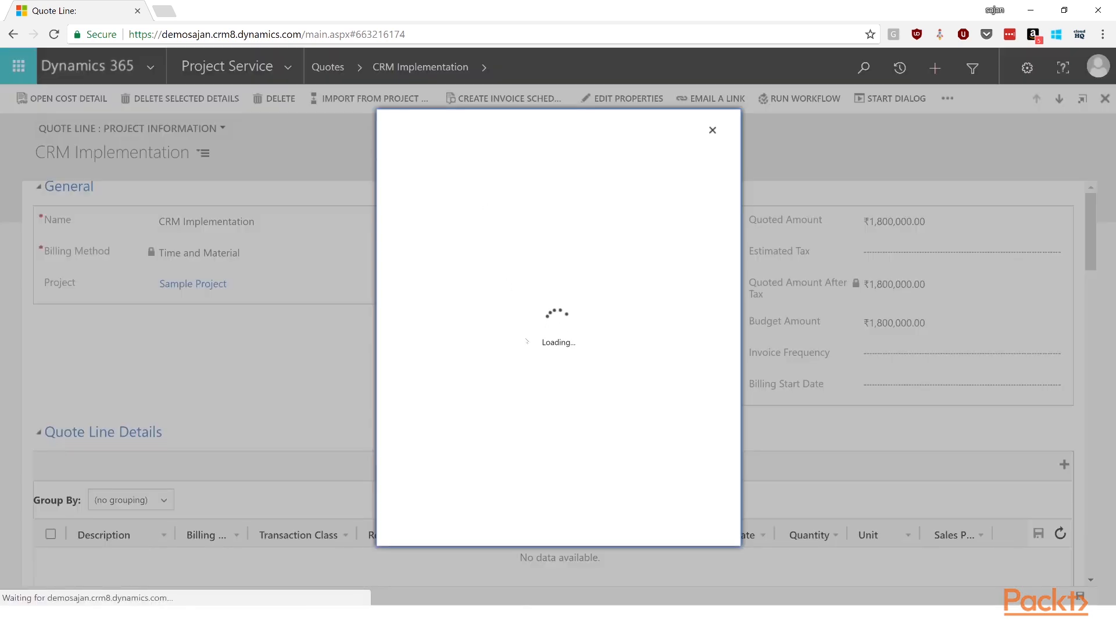
click(543, 192)
click(544, 192)
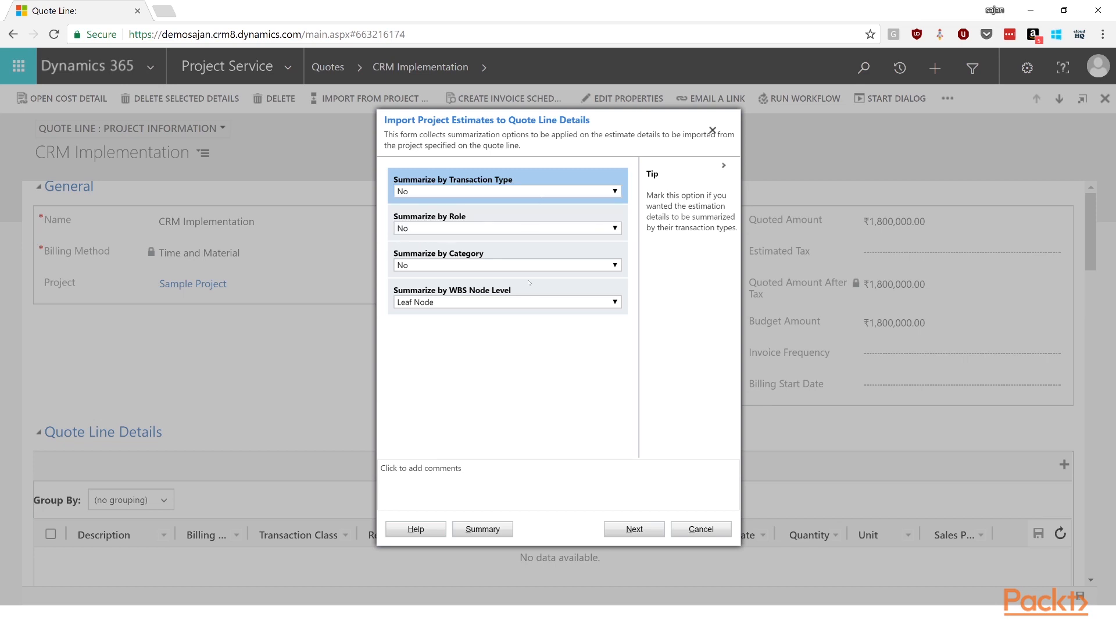
click(643, 528)
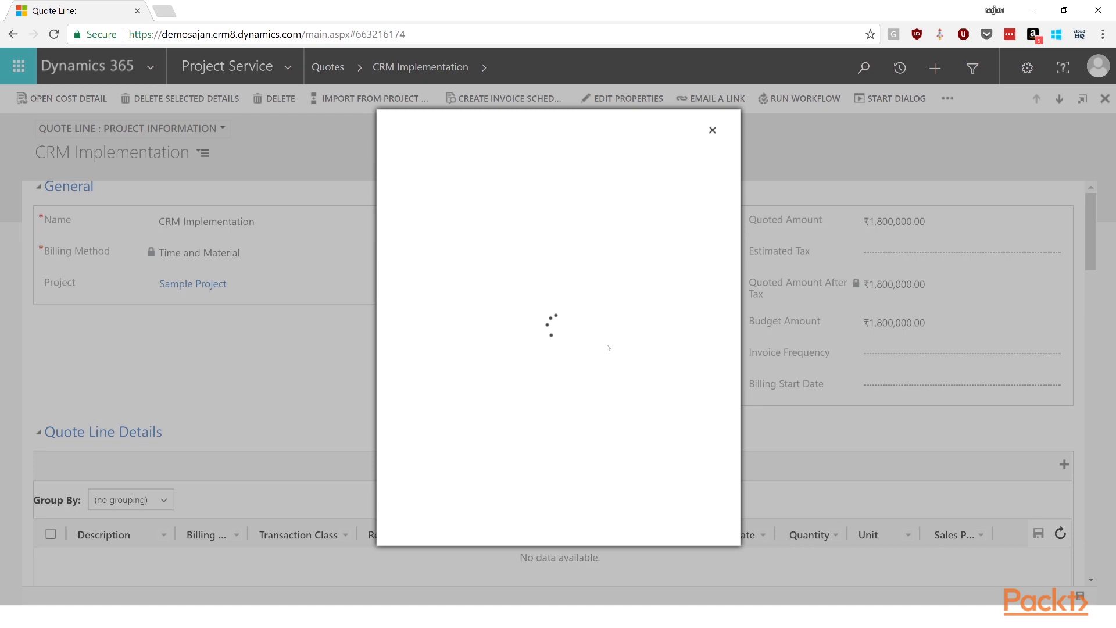
click(645, 528)
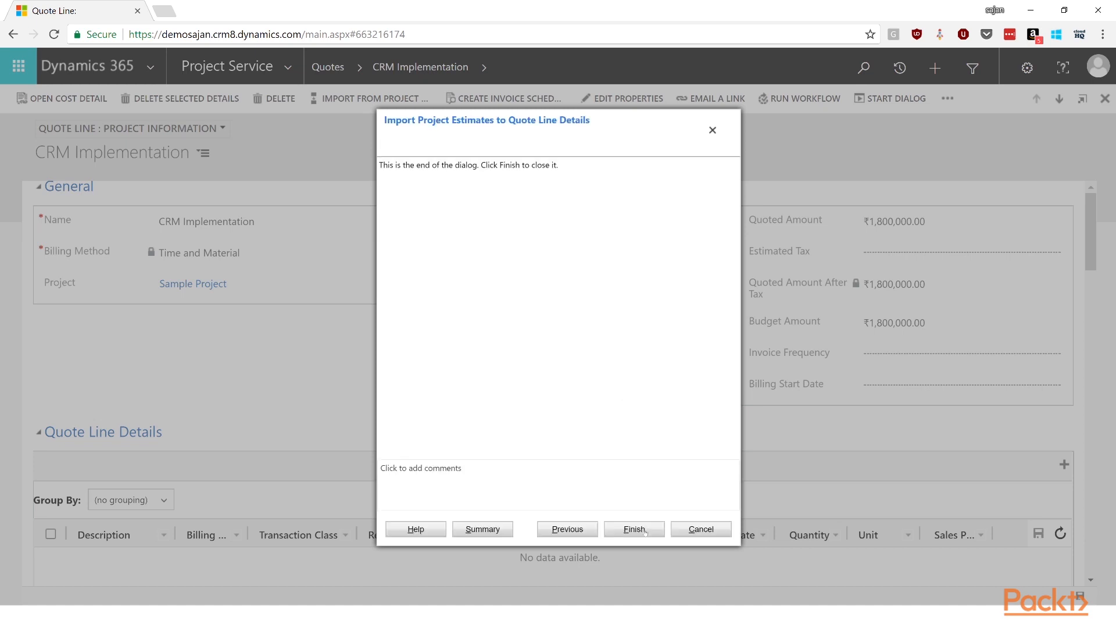
Refresh the quote line details and examine the imported lines and the quote line's amounts.
scroll(607, 383, down, 3)
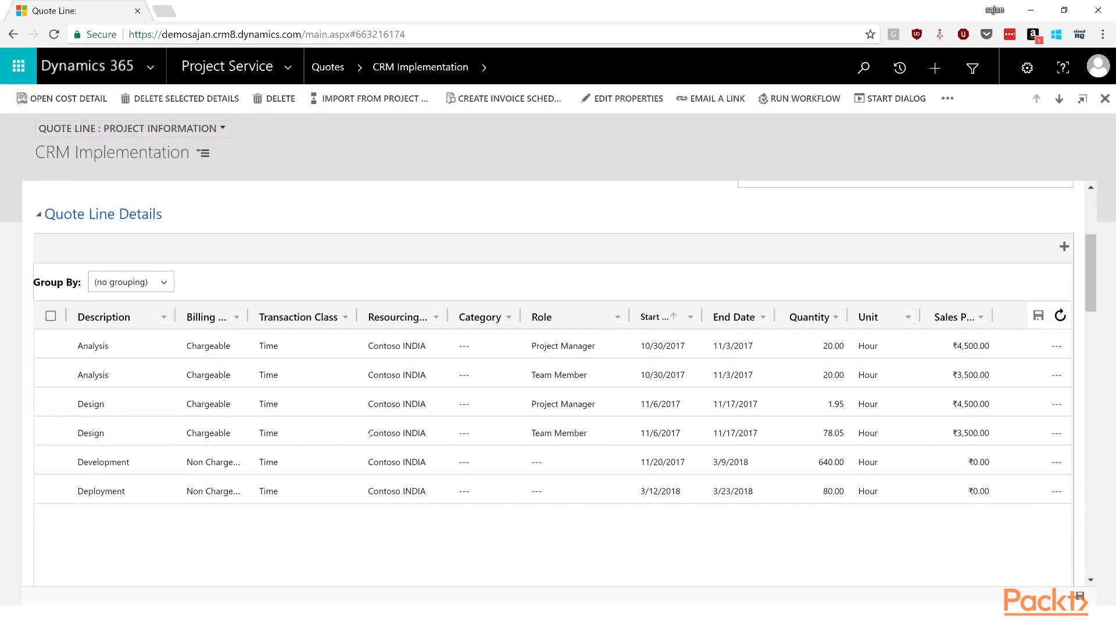
click(1061, 316)
scroll(1062, 317, up, 4)
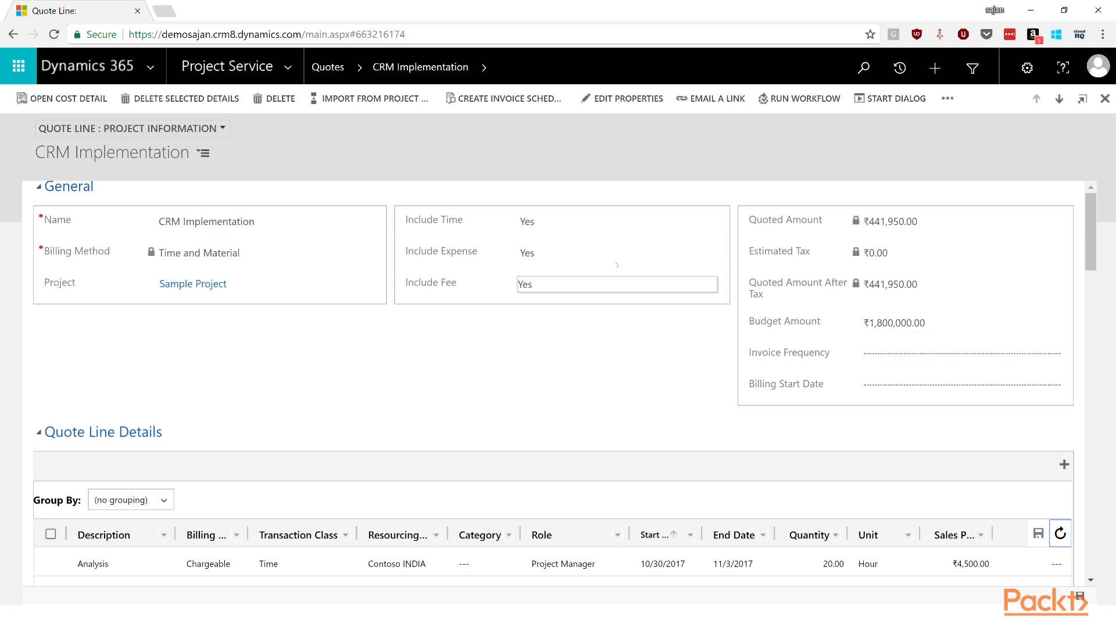
click(484, 67)
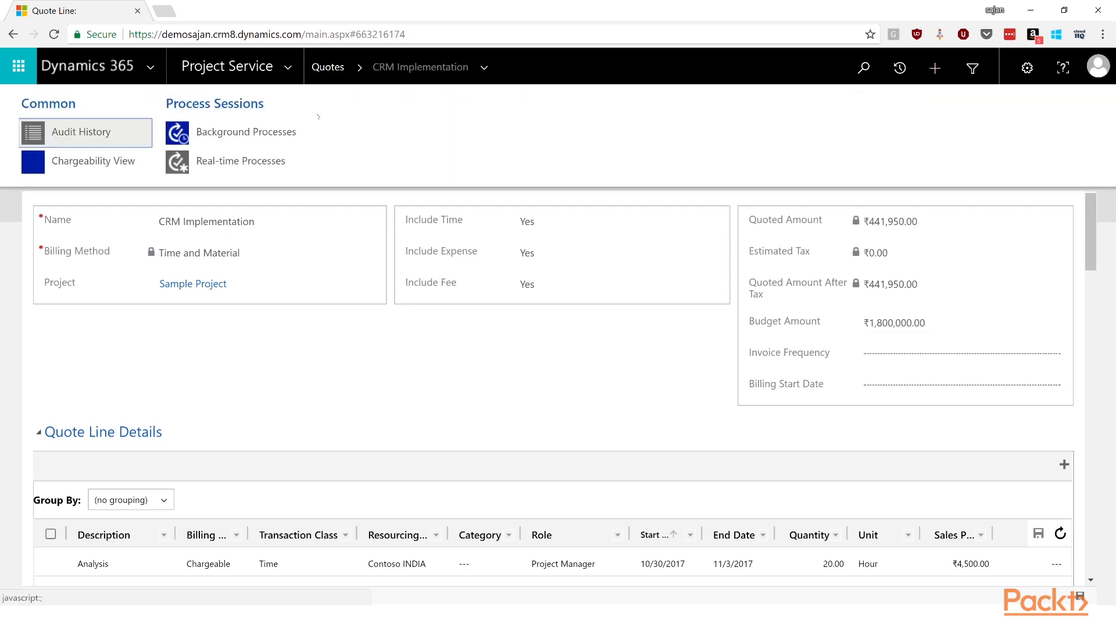
In the quote line's Chargeability View, edit the sales prices to ₹6,500 for Project Manager and ₹5,000 for Team Member.
click(126, 163)
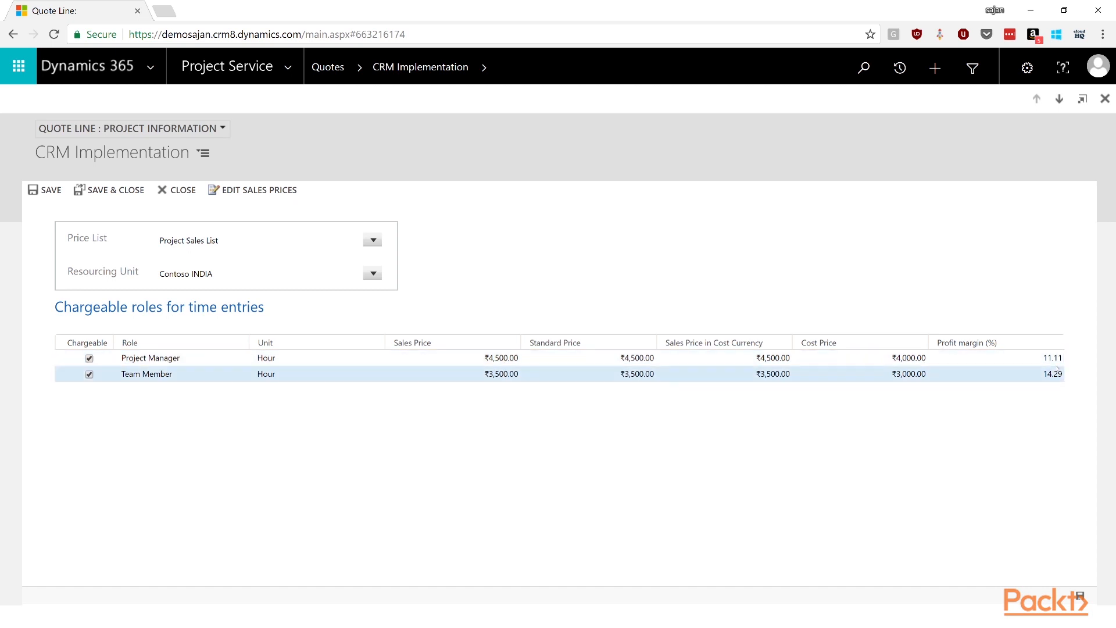
click(265, 196)
click(495, 362)
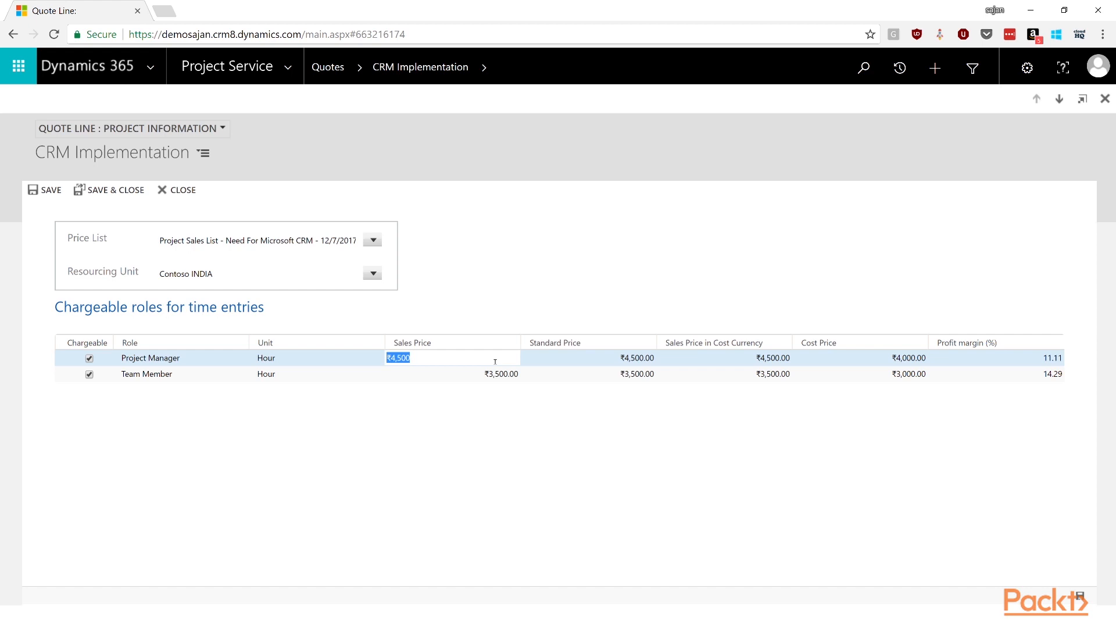
text(65000)
click(505, 374)
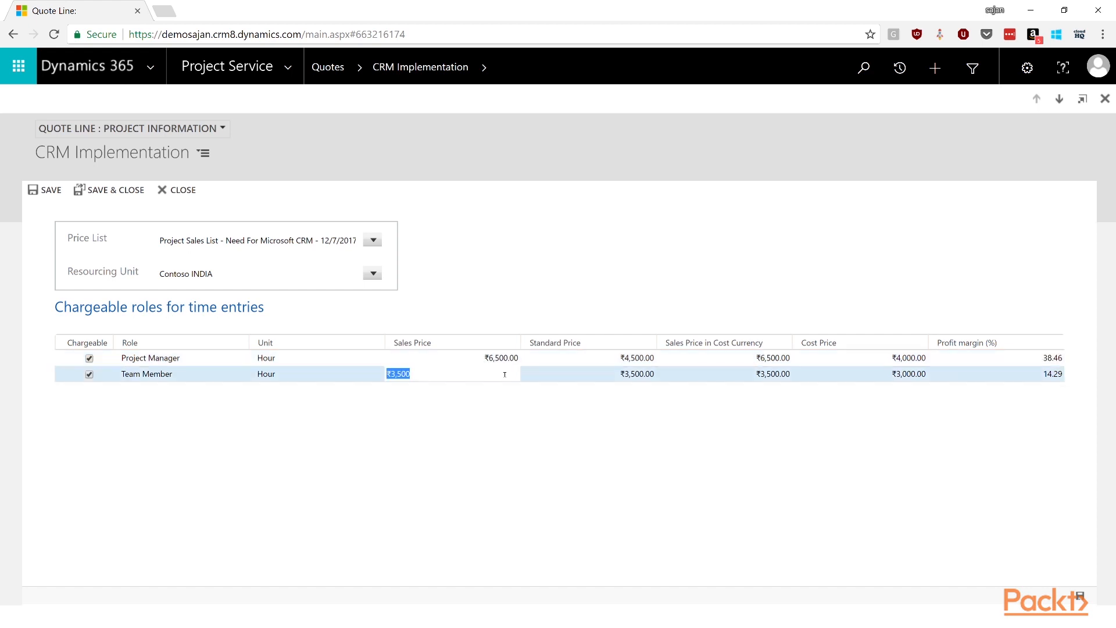
text(5000)
click(527, 368)
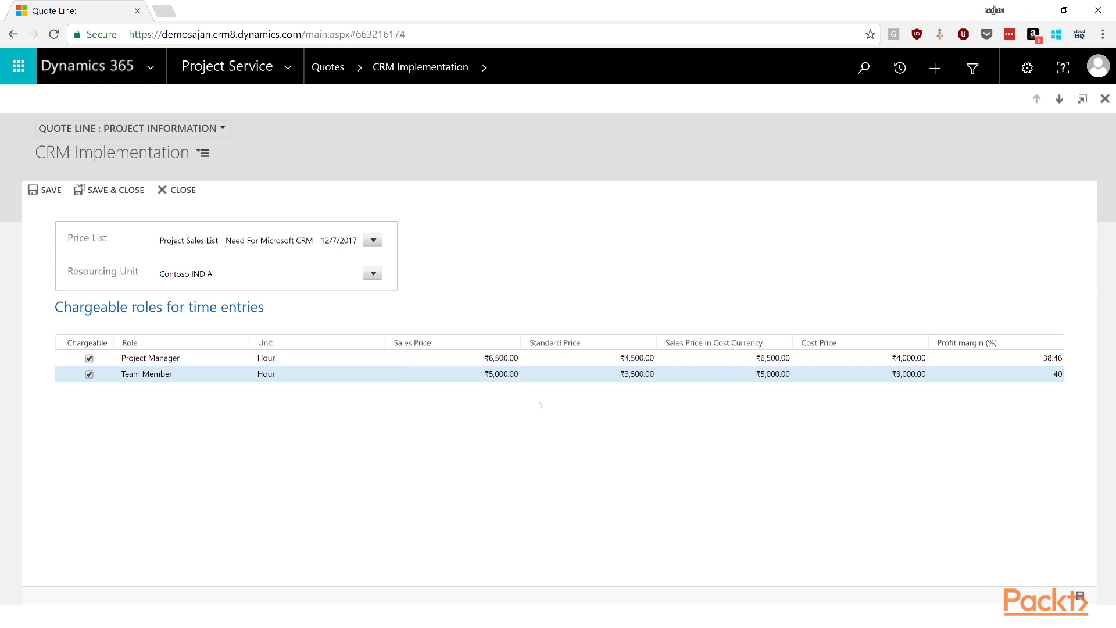
Save the edited role prices, close the Chargeability View and review the sales prices in the quote line details.
click(46, 191)
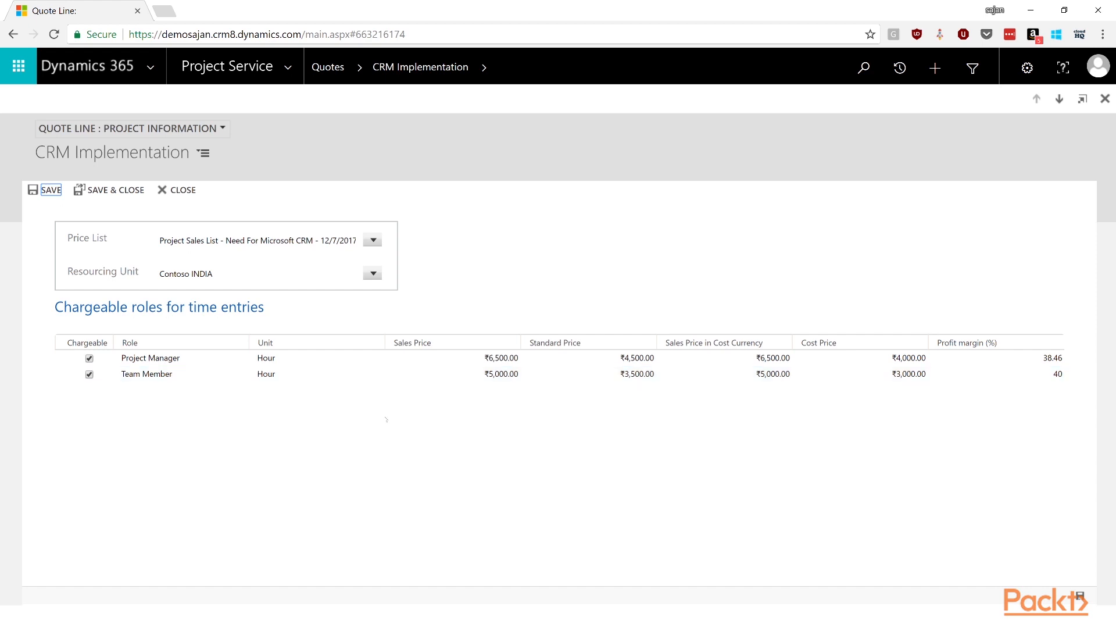
click(177, 189)
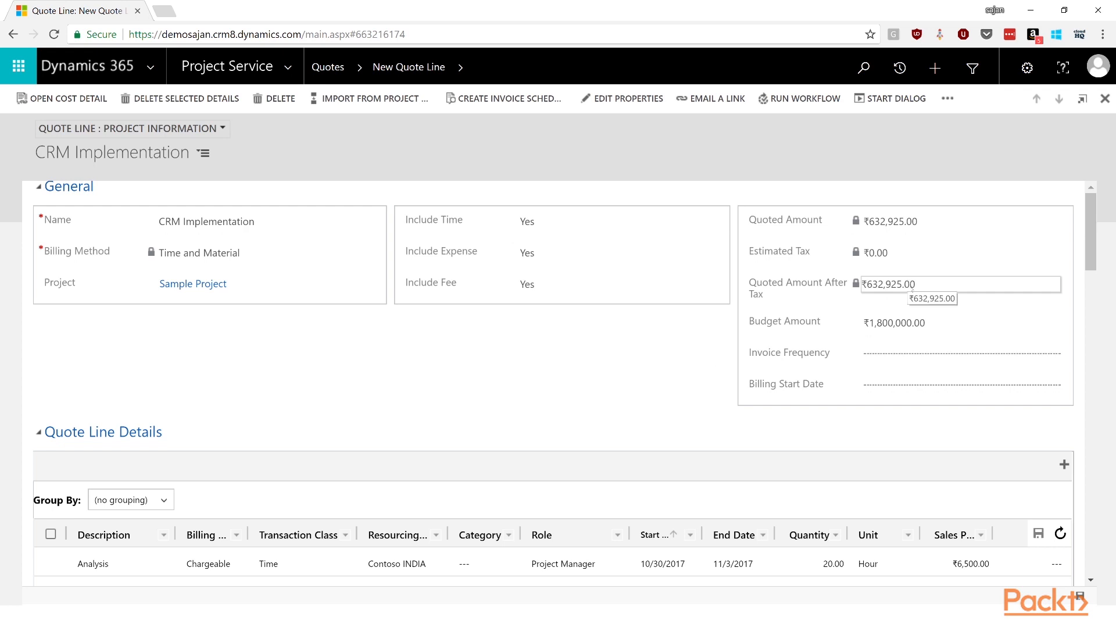
scroll(615, 423, down, 4)
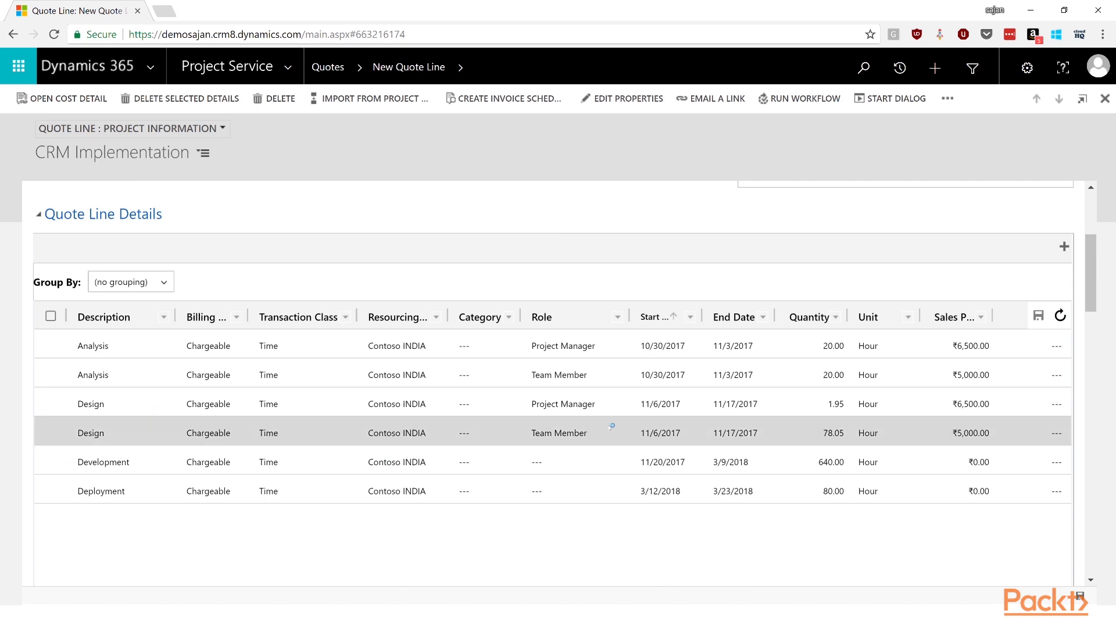
scroll(612, 427, down, 1)
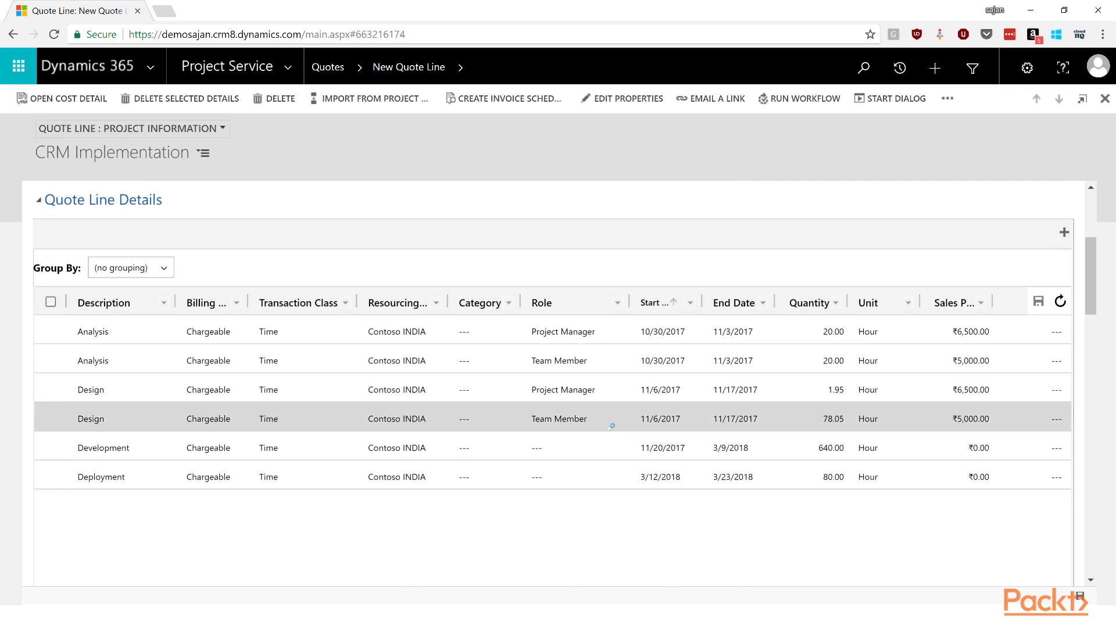